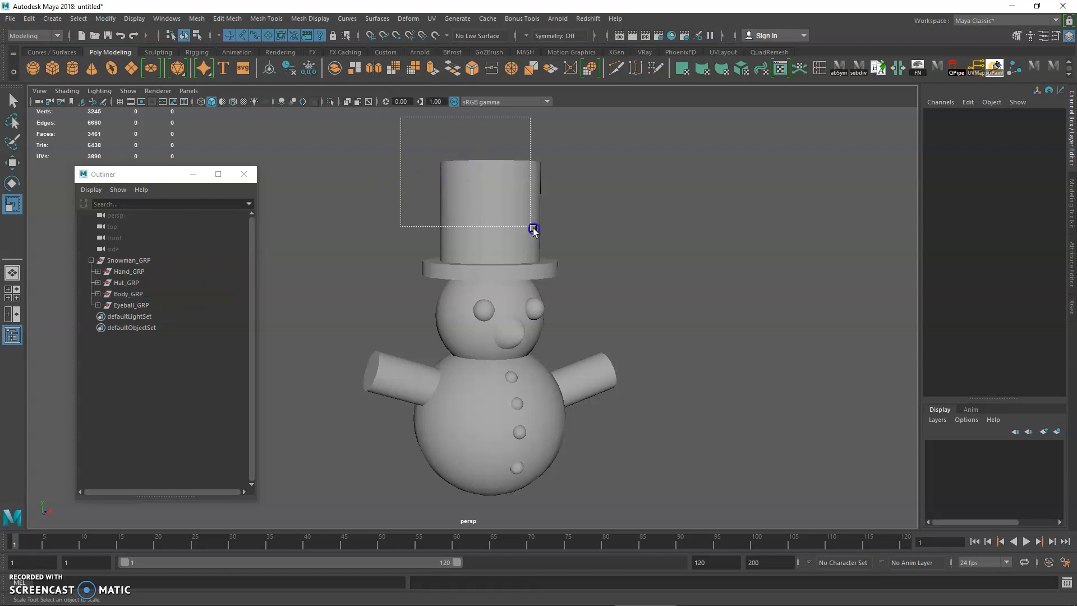
Review the snowman's Hat, Hand, Body, Eyeball and Button groups in the Outliner, ending with the parent Snowman_GRP.
left_click(387, 187)
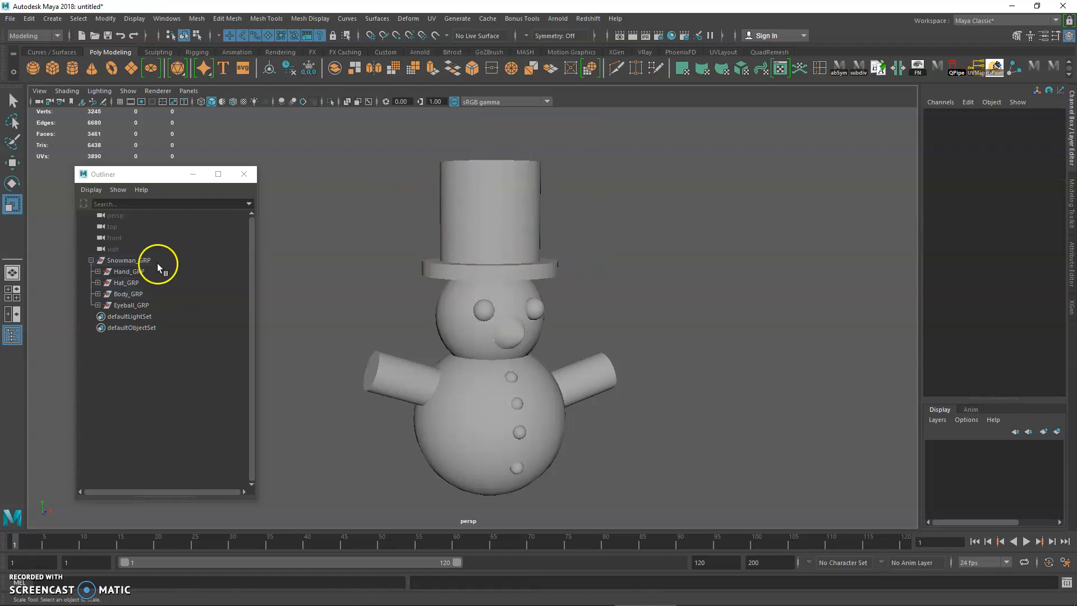
left_click(150, 285)
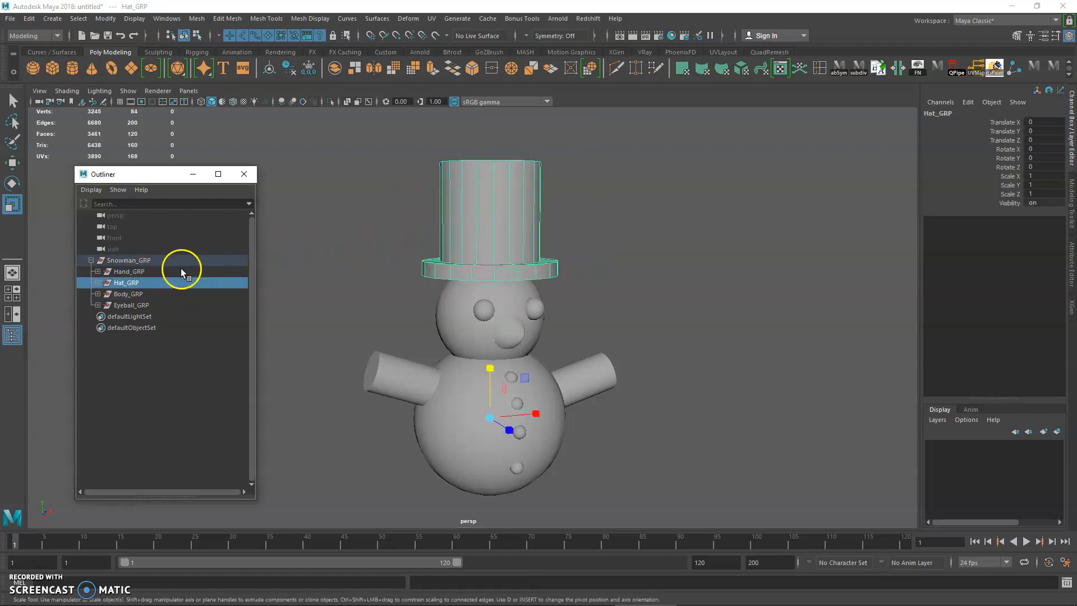
left_click(159, 273)
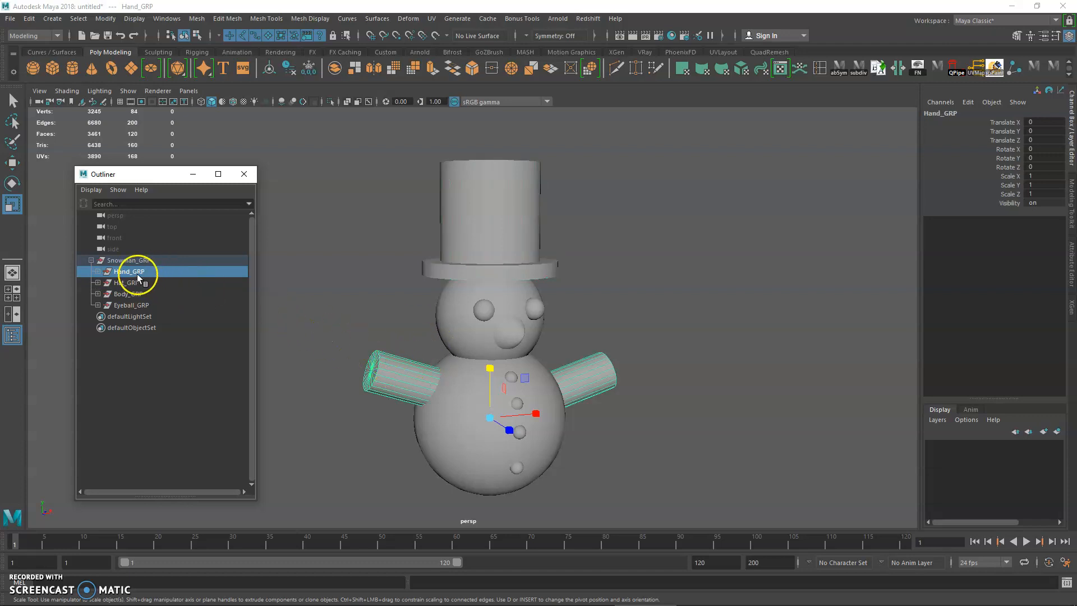
left_click(137, 293)
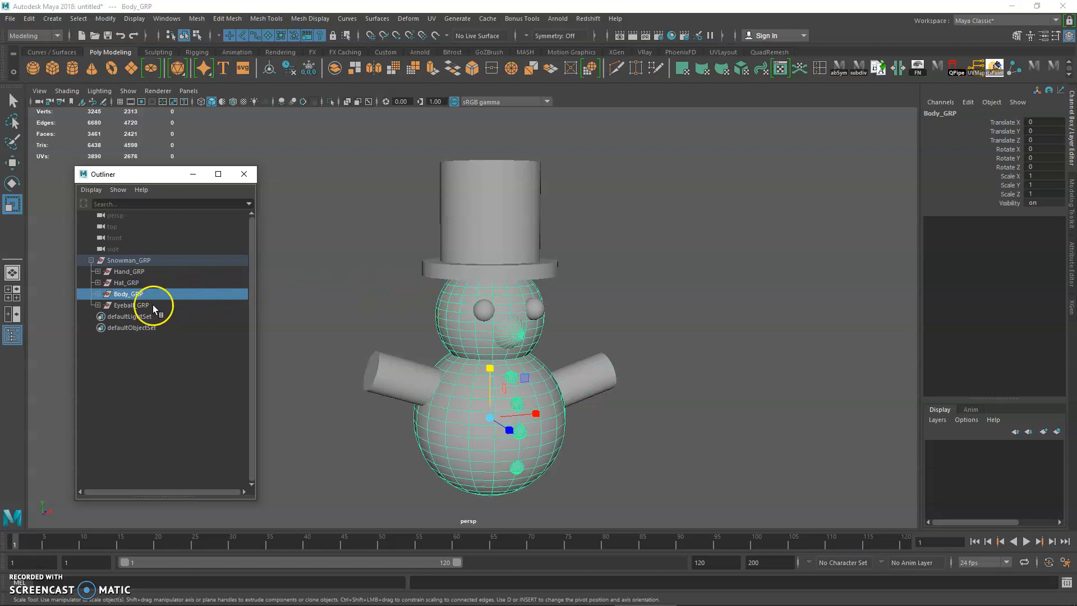
double_click(153, 304)
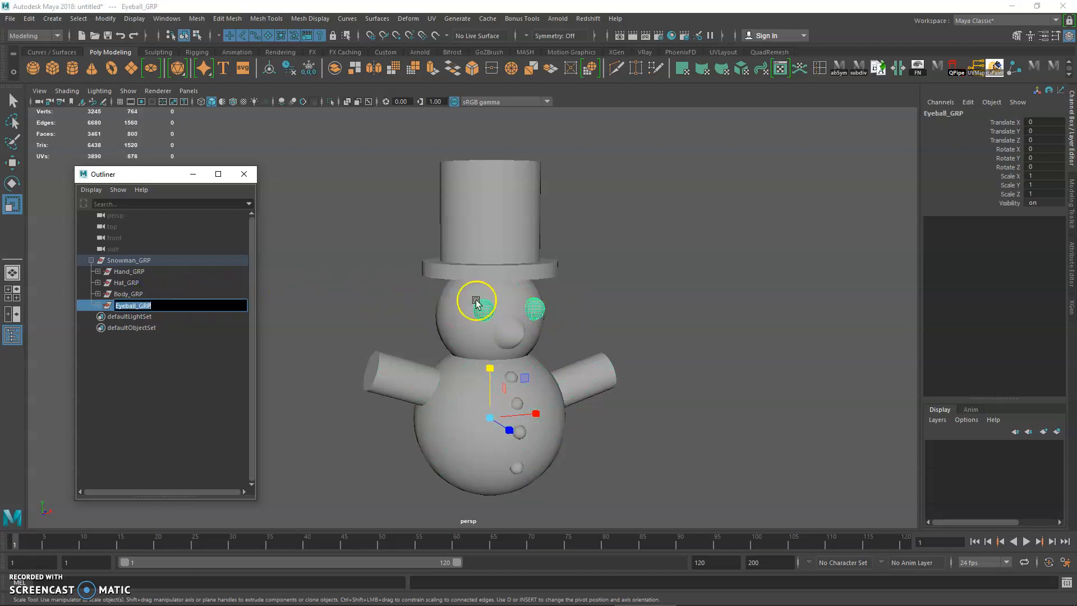
left_click(98, 293)
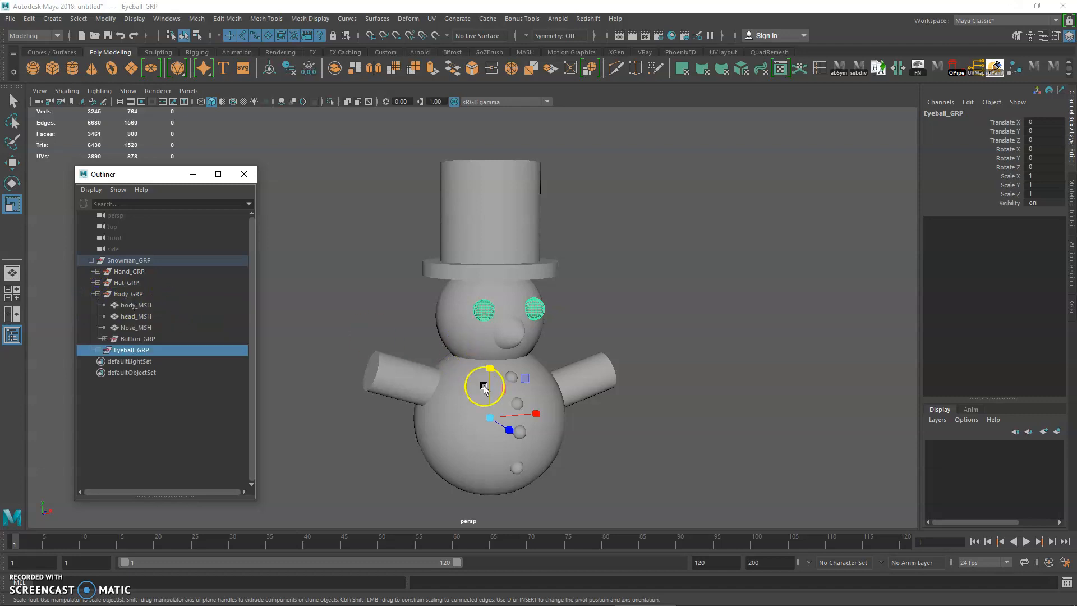
left_click(156, 339)
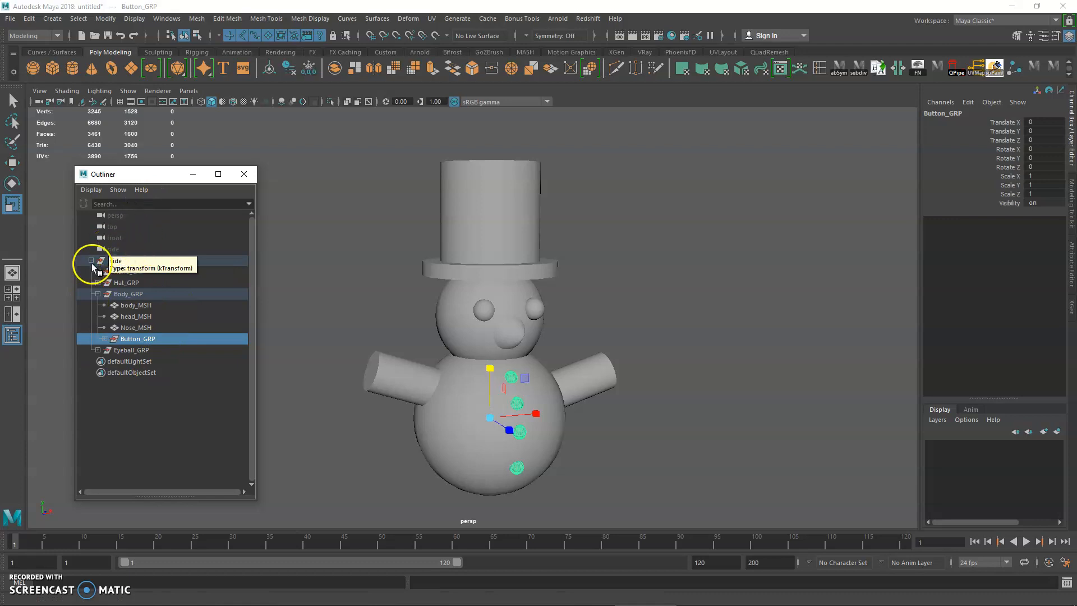
left_click(98, 293)
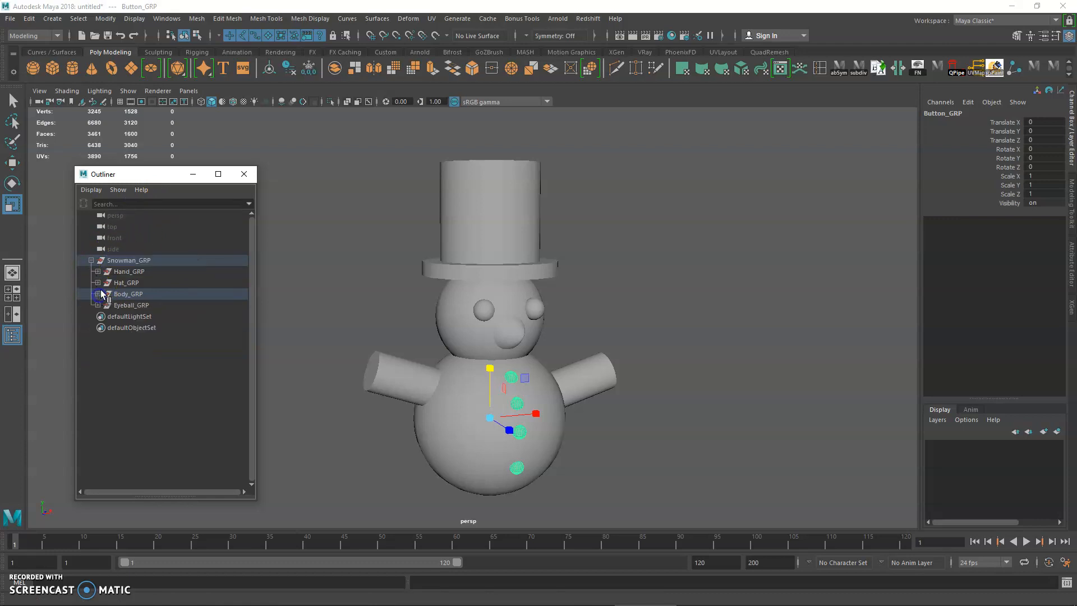
left_click(113, 263)
left_click(126, 260)
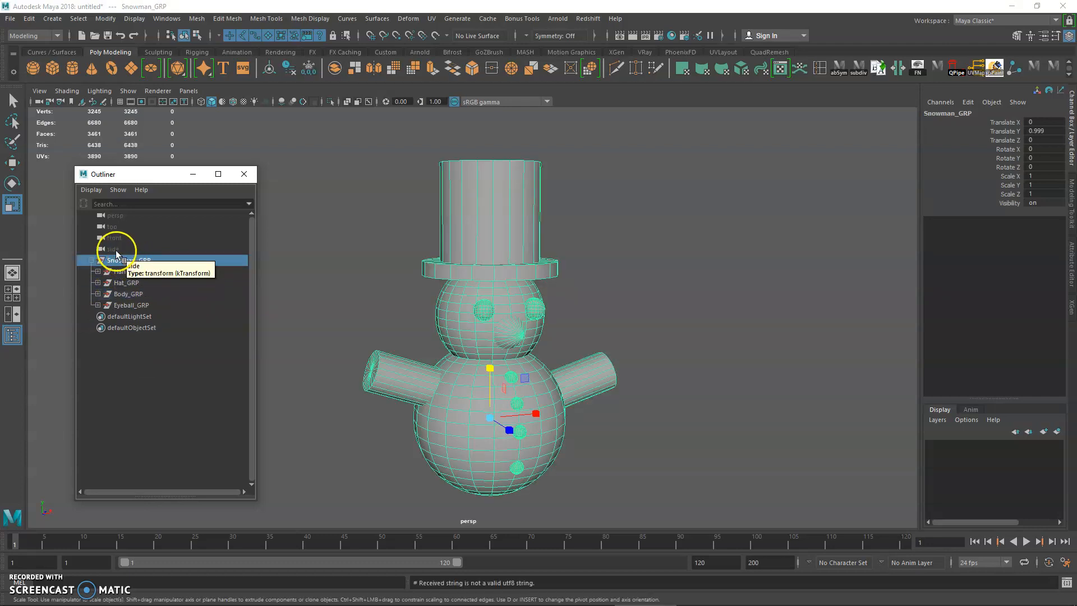
left_click(124, 251)
left_click(126, 259)
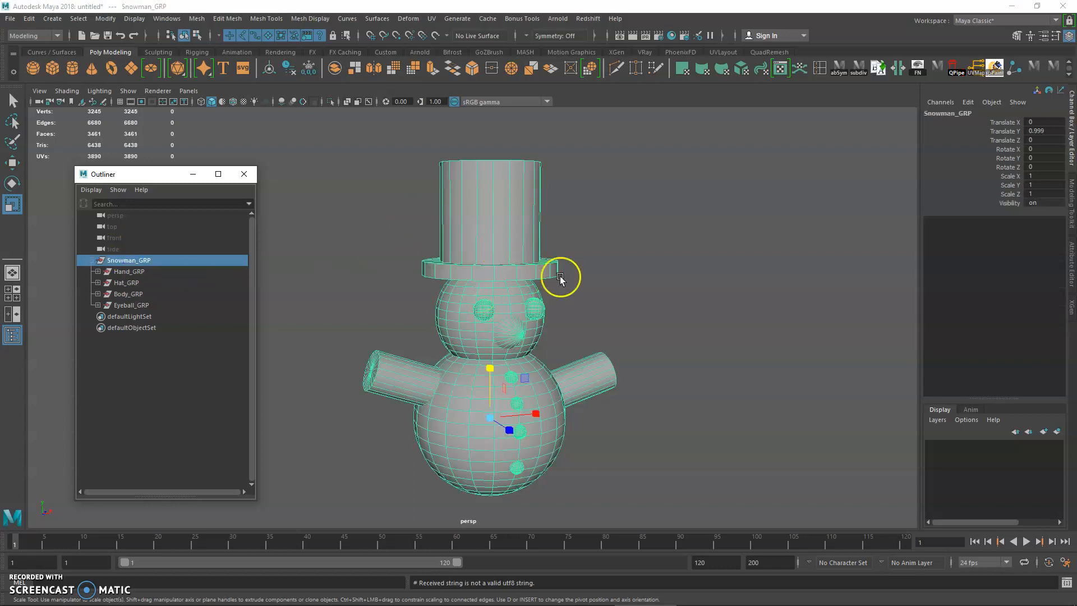
Try moving, rotating and scaling the whole Snowman_GRP, undoing each transformation.
mouse_move(495, 350)
left_mouse_down("alt")
mouse_move(565, 349)
mouse_move(514, 360)
left_mouse_up("alt")
key("w")
middle_click_drag(546, 414, 706, 398)
left_click_drag(706, 398, 527, 424)
key("ctrl+z")
key("e")
key("ctrl+z")
key("r")
key("ctrl+z")
middle_click_drag(530, 407, 563, 395, "alt")
right_click_drag(562, 395, 511, 359, "alt")
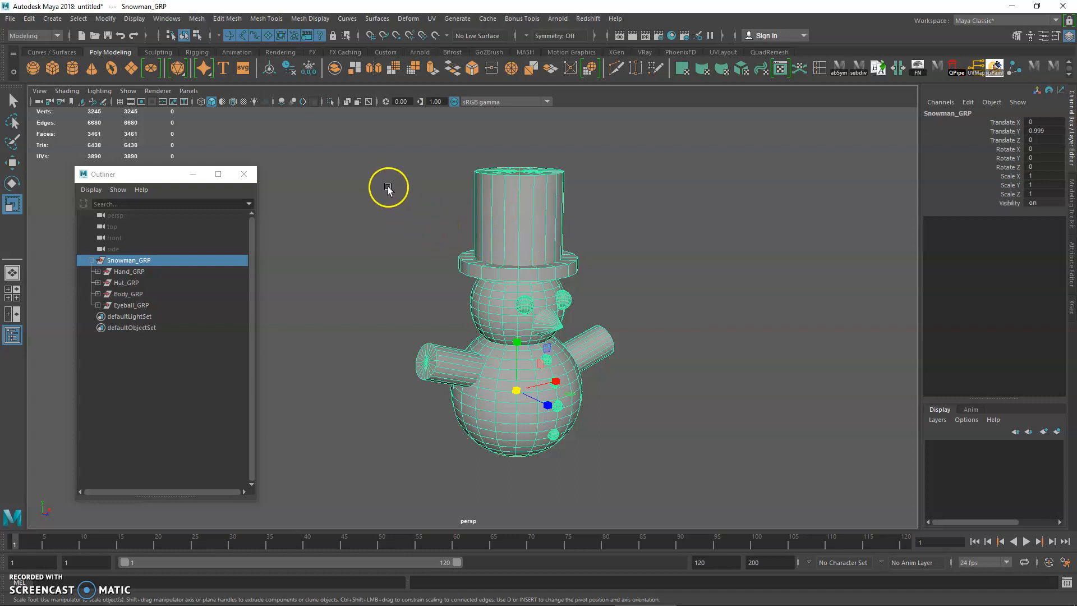
Create a polygon plane beneath the snowman, show the grid, and scale the plane uniformly to about 18.75.
left_click(132, 74)
left_click_drag(505, 361, 494, 288, "alt")
middle_click_drag(493, 285, 494, 317, "alt")
right_click_drag(494, 316, 527, 375, "alt")
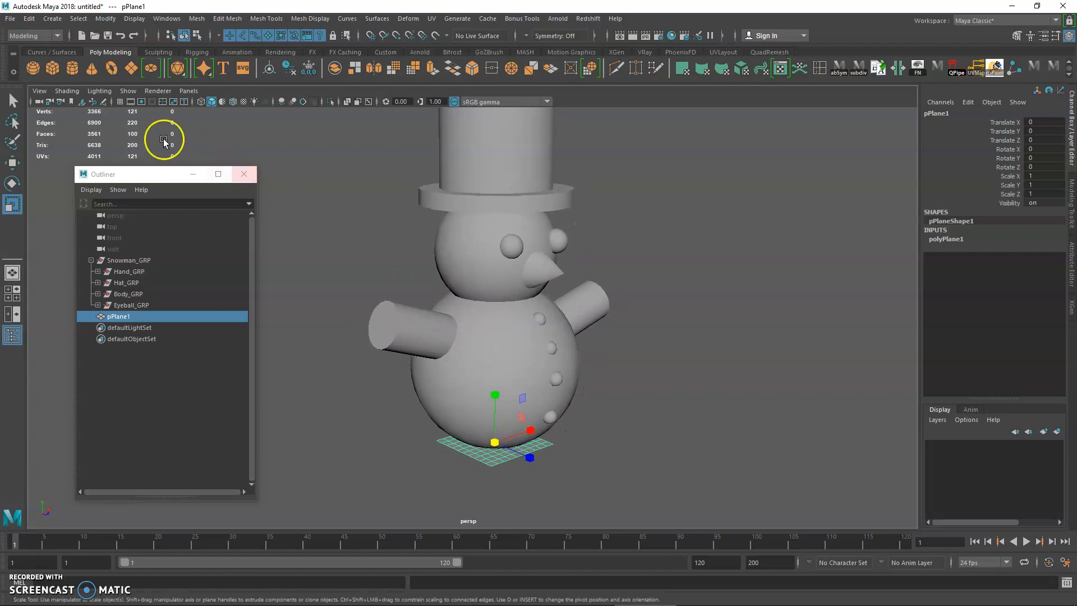
left_click(118, 104)
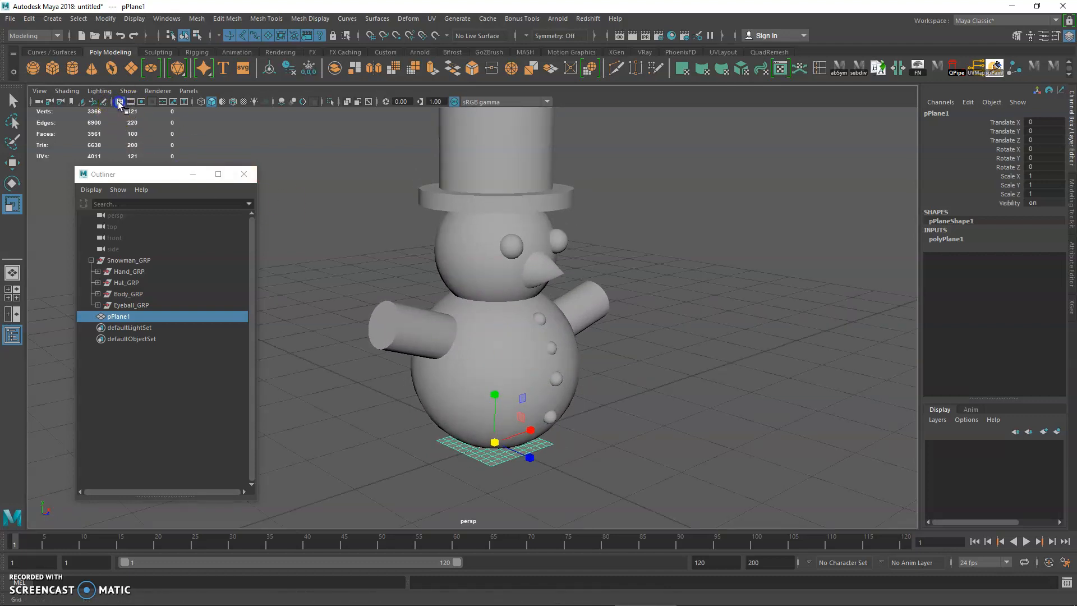
left_click(504, 424)
left_click_drag(496, 442, 925, 460)
left_click_drag(495, 442, 612, 444)
Move Snowman_GRP vertically so that the snowman rests on the plane.
scroll(648, 447, "down", 2)
left_click(147, 260)
scroll(490, 313, "down", 3)
middle_click_drag(510, 291, 505, 219, "alt")
key("w")
left_click_drag(484, 236, 496, 300)
Enlarge the plane uniformly to a scale of about 25.63 and hide the viewport grid.
left_click(496, 300)
key("r")
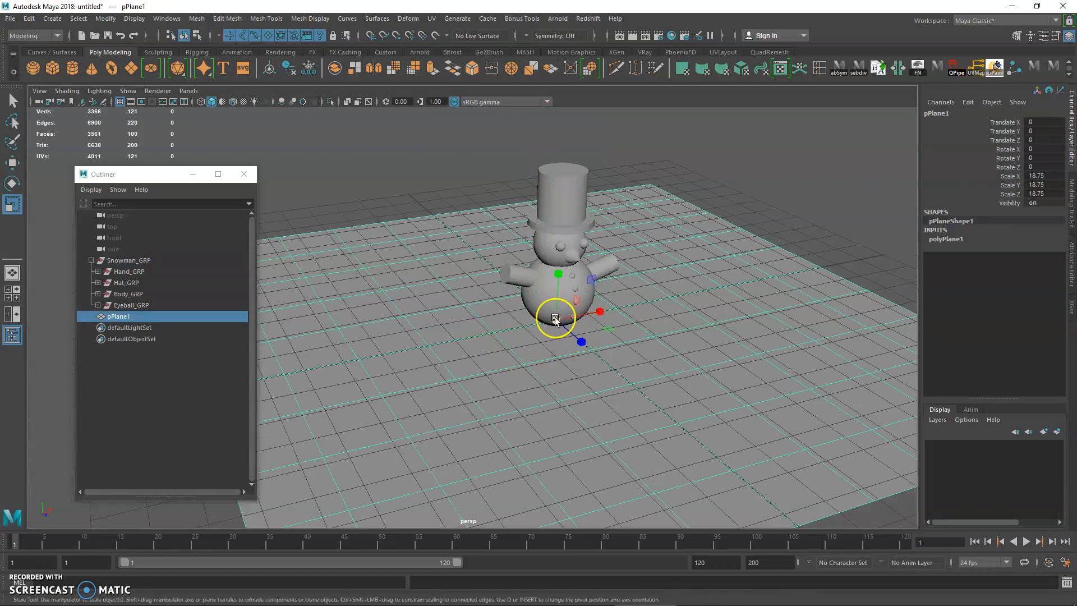
left_click_drag(590, 324, 726, 332)
left_click(121, 102)
left_click_drag(477, 303, 442, 286, "alt")
middle_click_drag(443, 286, 477, 284, "alt")
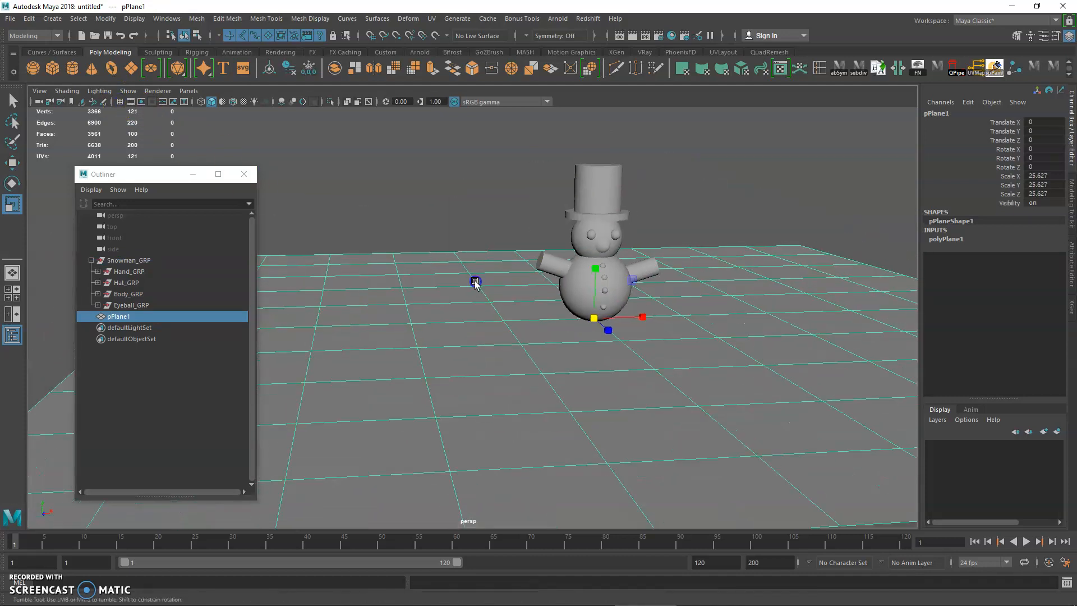
left_click_drag(476, 284, 453, 291, "alt")
Rename the plane as ground_GRP.
left_click(131, 179)
left_click(135, 315)
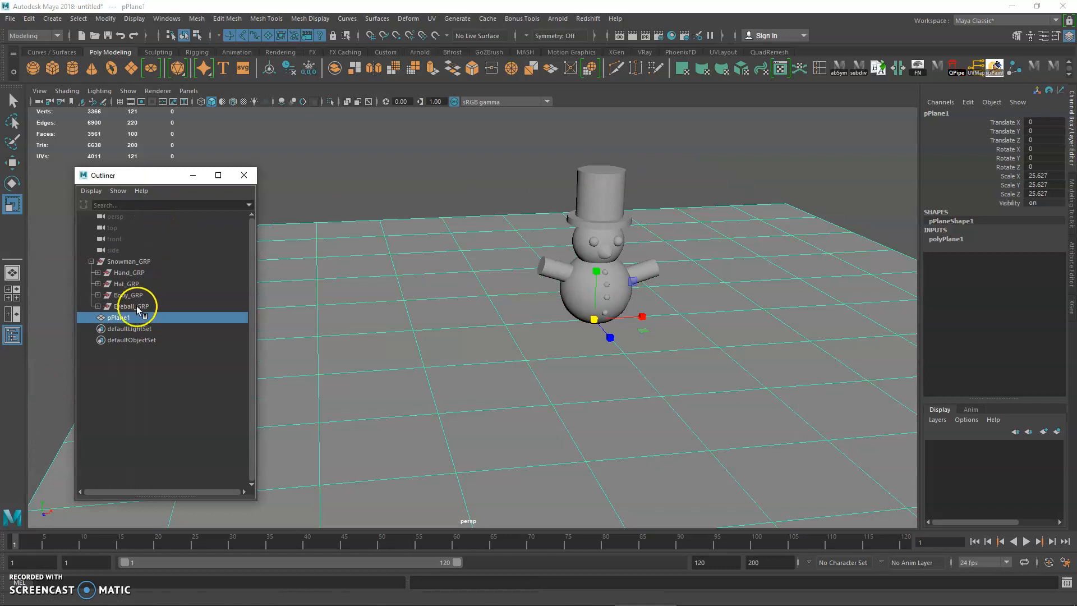
double_click(163, 314)
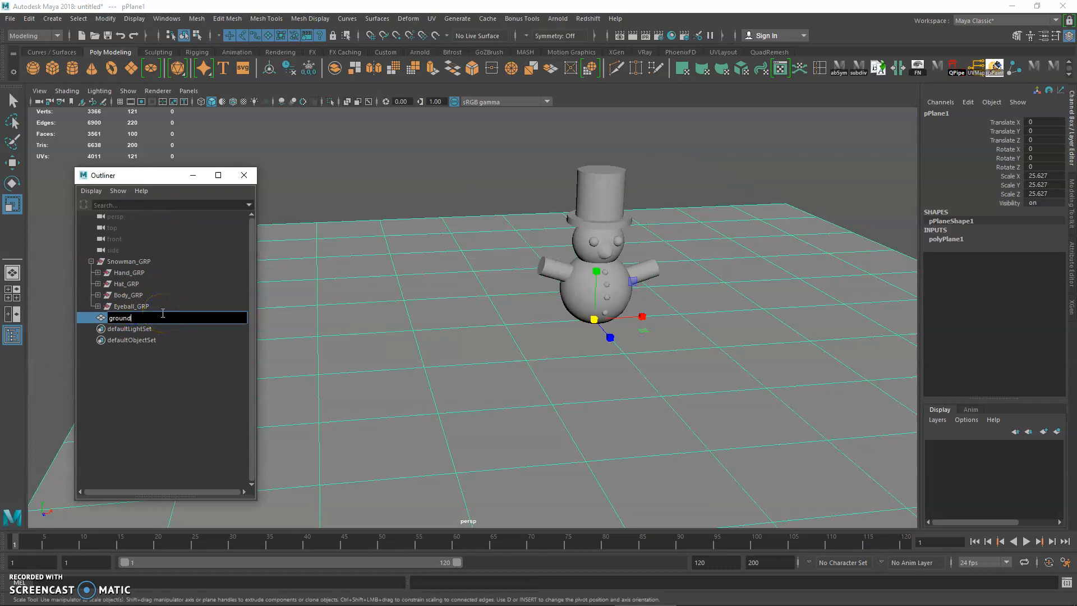
key("Return")
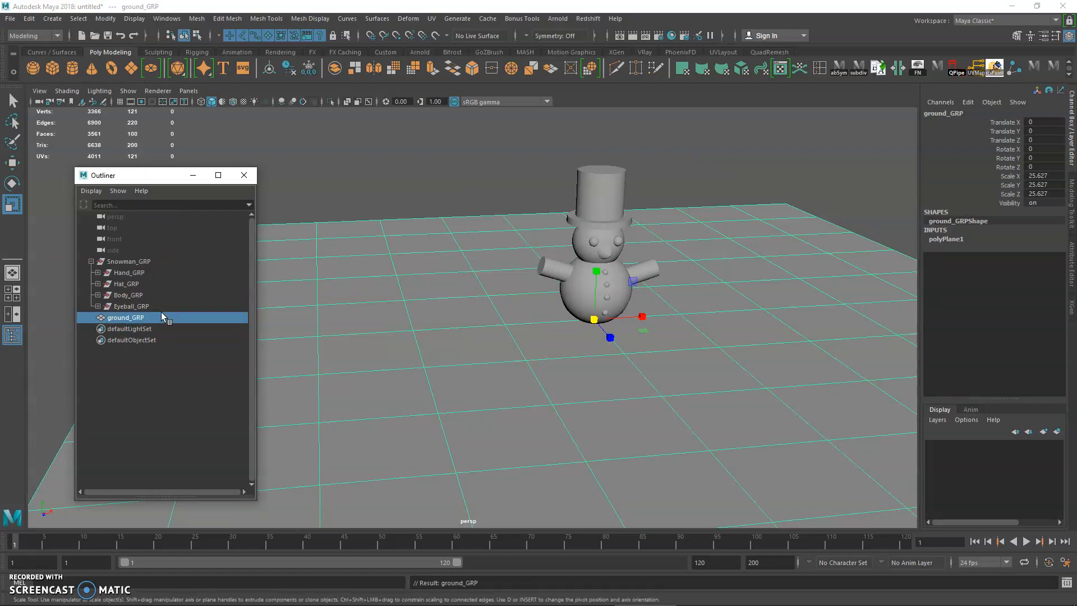
left_click_drag(414, 259, 532, 280, "alt")
key("q")
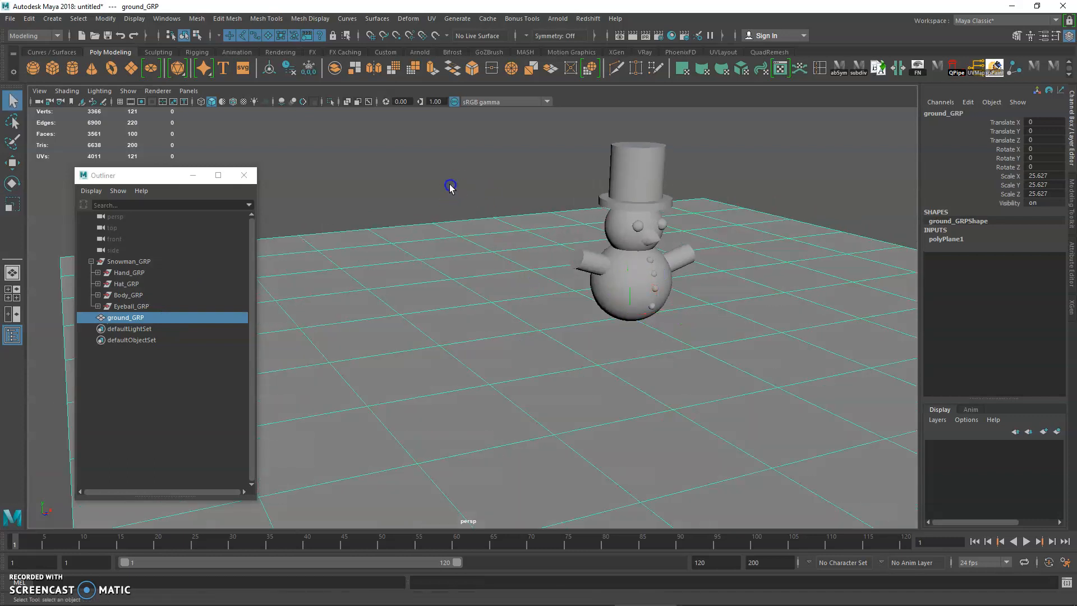
Create a polygon cylinder and move it beside the snowman above the ground, at about X -5.06 and Y 1.57.
left_click(73, 68)
key("w")
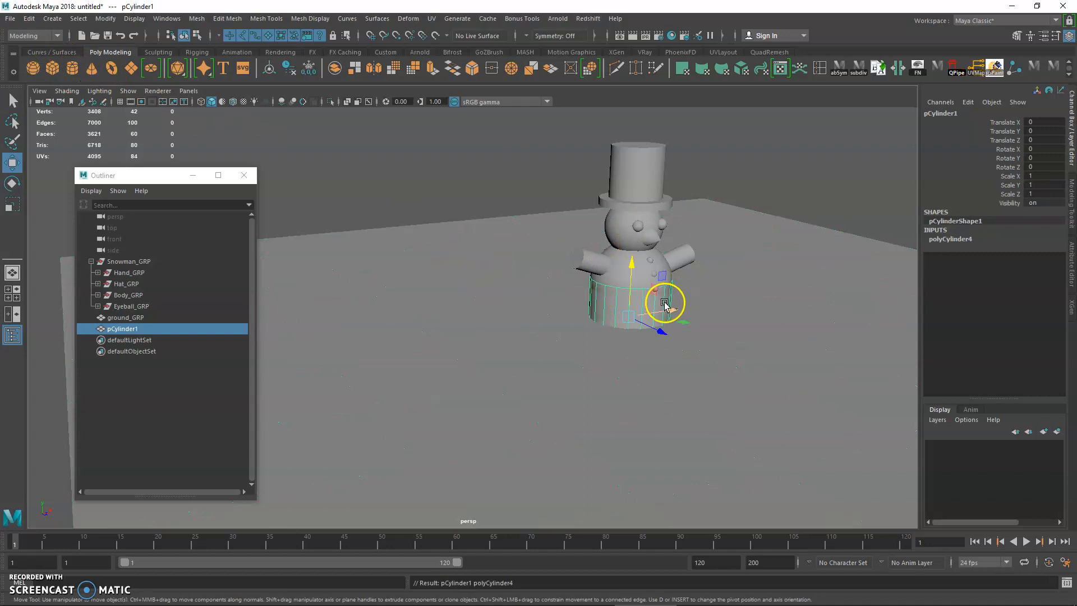
left_click_drag(671, 297, 445, 228)
right_click_drag(446, 230, 495, 310, "alt")
middle_click_drag(495, 310, 504, 348, "alt")
left_click_drag(505, 349, 525, 331, "alt")
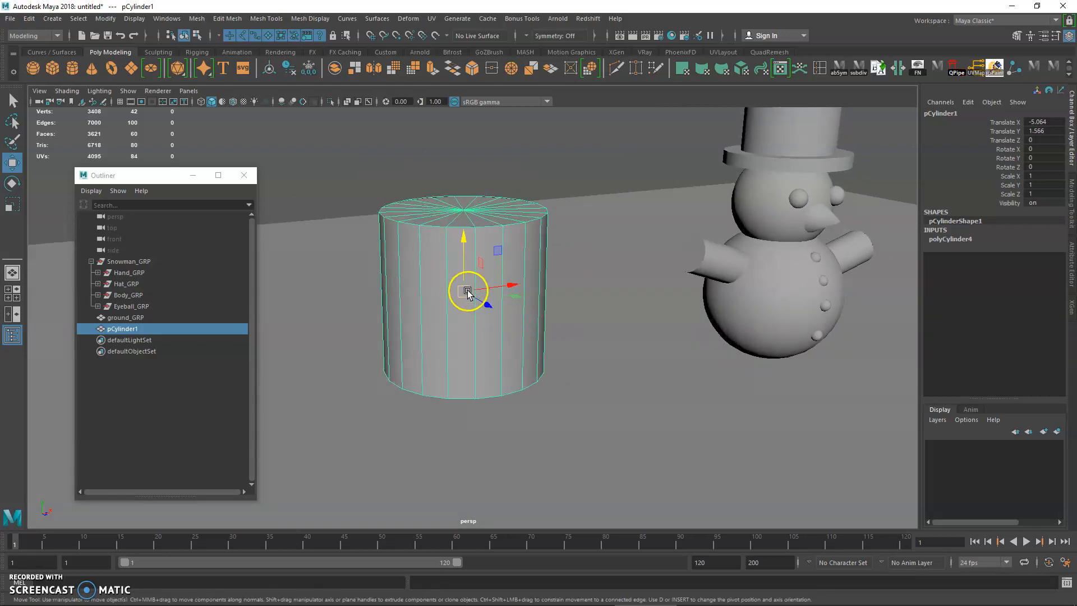
Try stretching the cylinder vertically about its centred pivot, and undo the scaling.
left_click_drag(499, 291, 483, 291, "alt")
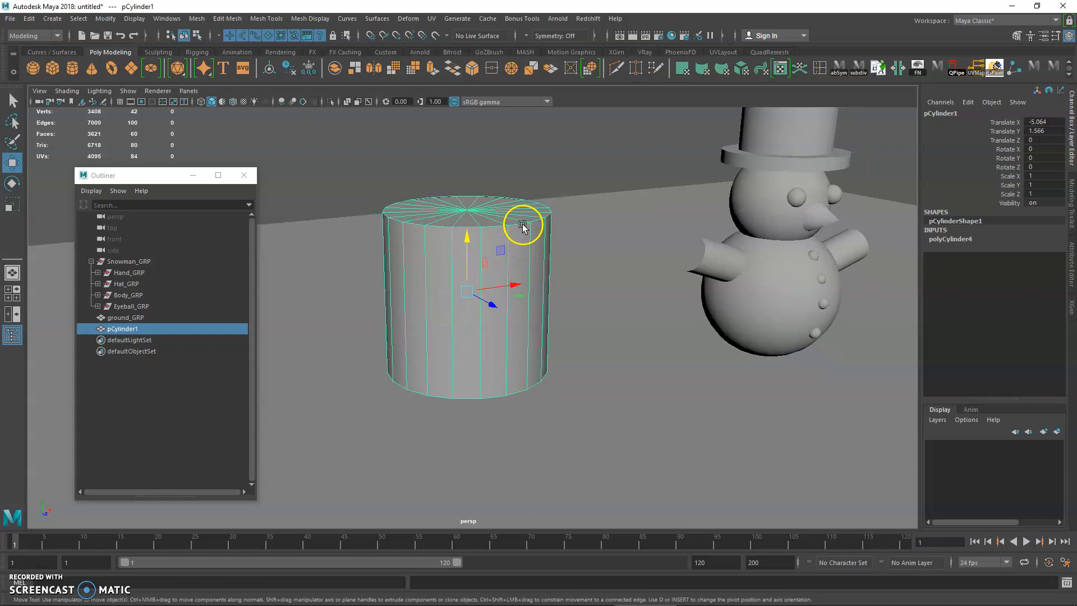
mouse_move(473, 290)
left_mouse_down("alt")
mouse_move(457, 272)
mouse_move(488, 285)
mouse_move(479, 289)
left_mouse_up("alt")
key("4")
key("5")
right_click_drag(479, 289, 463, 288, "alt")
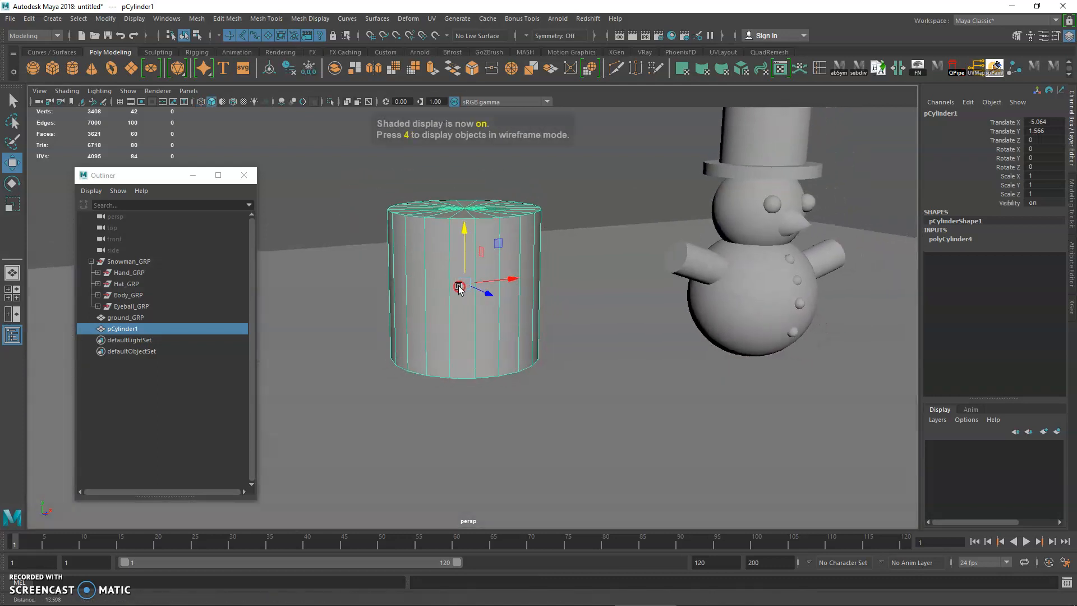
left_click_drag(463, 288, 443, 271, "alt")
key("r")
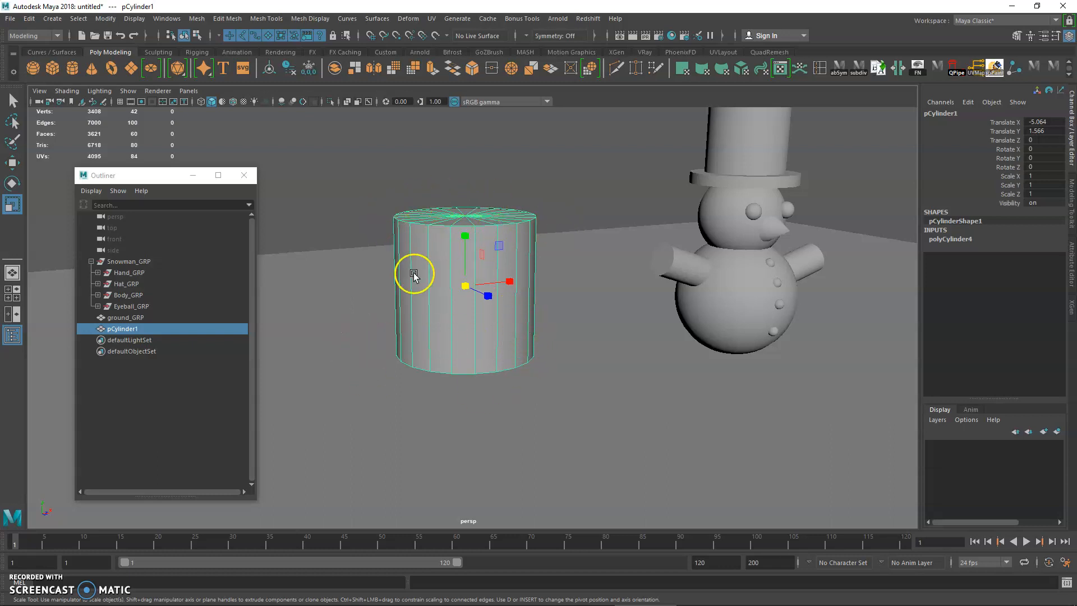
mouse_move(465, 235)
left_mouse_down()
mouse_move(469, 159)
mouse_move(469, 222)
left_mouse_up()
key("ctrl+z")
middle_click_drag(489, 253, 489, 232, "alt")
left_click_drag(489, 234, 488, 230, "alt")
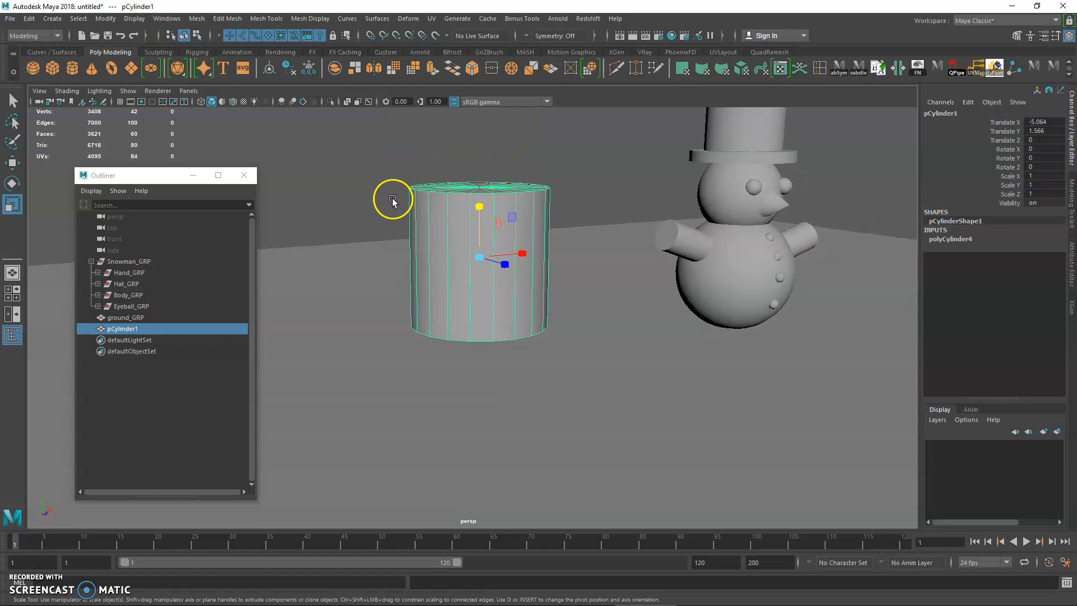
Lower the cylinder's pivot to just below its base, try a vertical scale from there, and undo the scaling.
left_click_drag(517, 226, 502, 252, "alt")
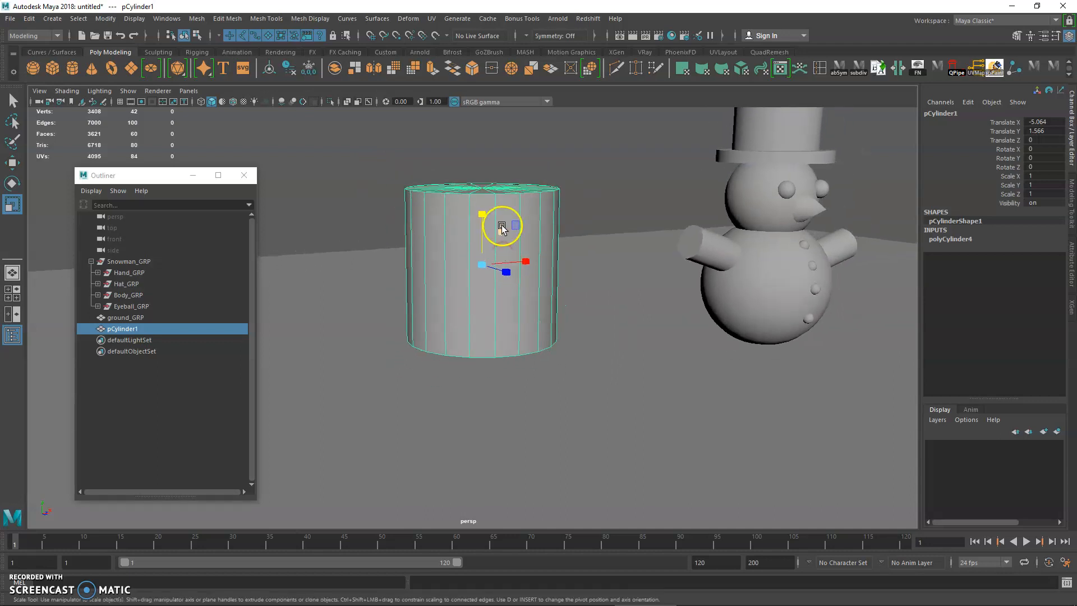
key("d")
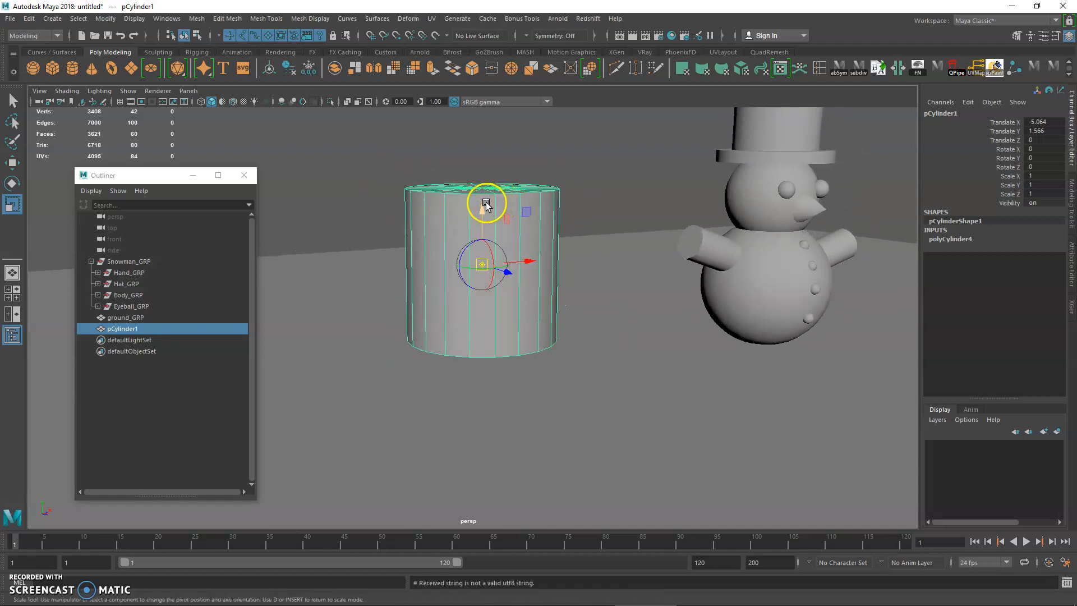
left_click_drag(481, 209, 490, 318)
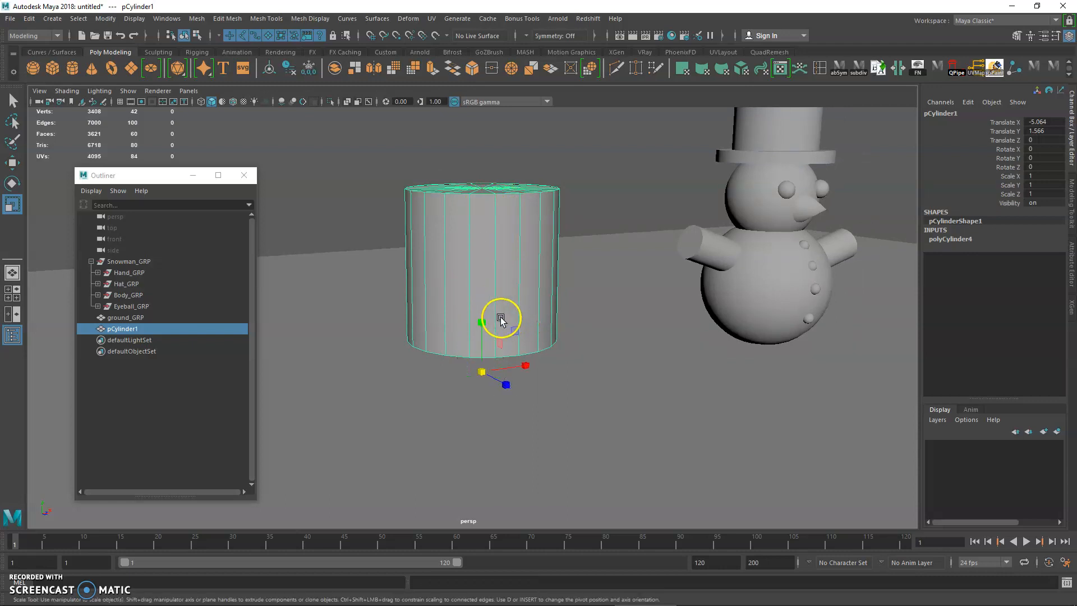
left_click_drag(483, 324, 483, 365)
key("ctrl+z")
right_click_drag(484, 365, 496, 374, "alt")
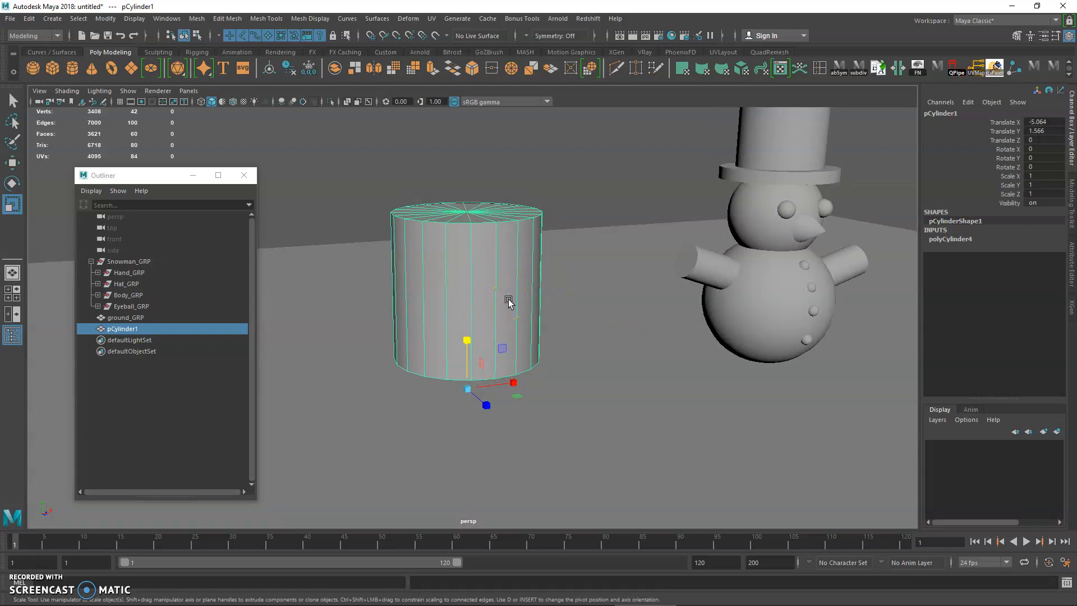
Try placing the cylinder's pivot at different points around the cylinder, and deselect the cylinder.
key("d")
left_click_drag(469, 336, 469, 241)
left_click_drag(515, 294, 609, 282)
left_click_drag(514, 265, 532, 290, "alt")
left_click_drag(622, 312, 353, 163)
middle_click_drag(373, 174, 507, 228, "alt")
right_click_drag(507, 228, 411, 205, "alt")
left_click_drag(451, 210, 464, 401)
key("d")
left_click(517, 202)
left_click_drag(517, 204, 544, 243, "alt")
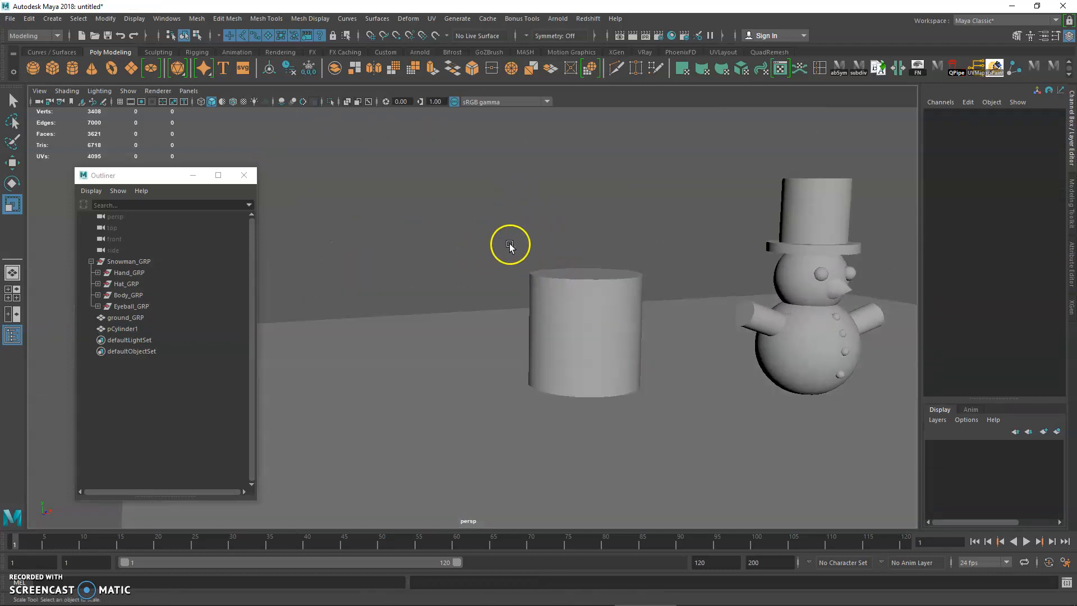
Scale the cylinder down uniformly to about 0.274.
left_click(566, 275)
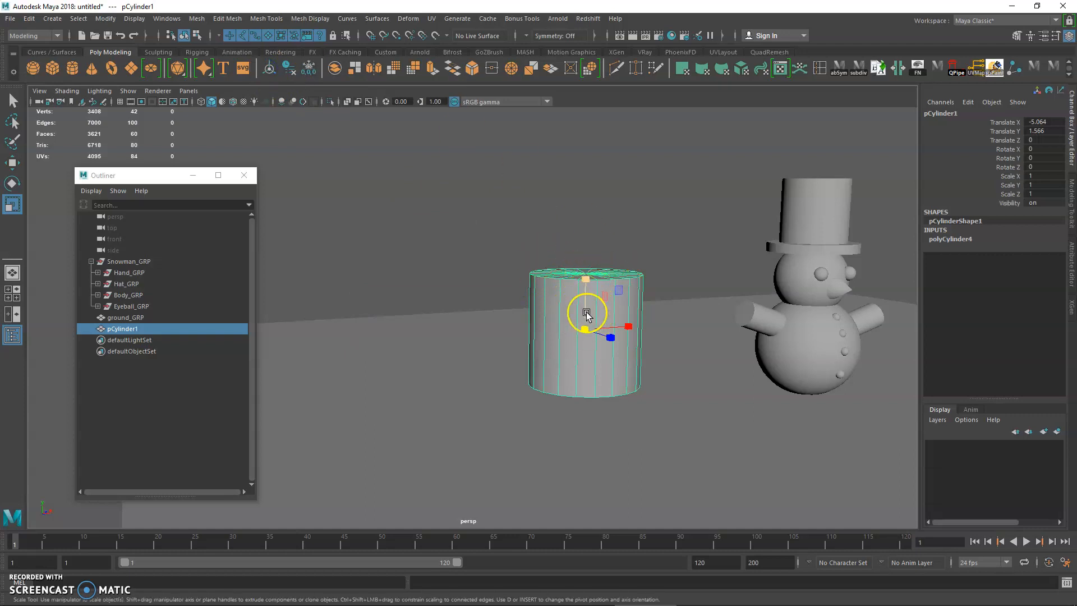
middle_click_drag(610, 291, 560, 248, "alt")
scroll(555, 269, "up", 2)
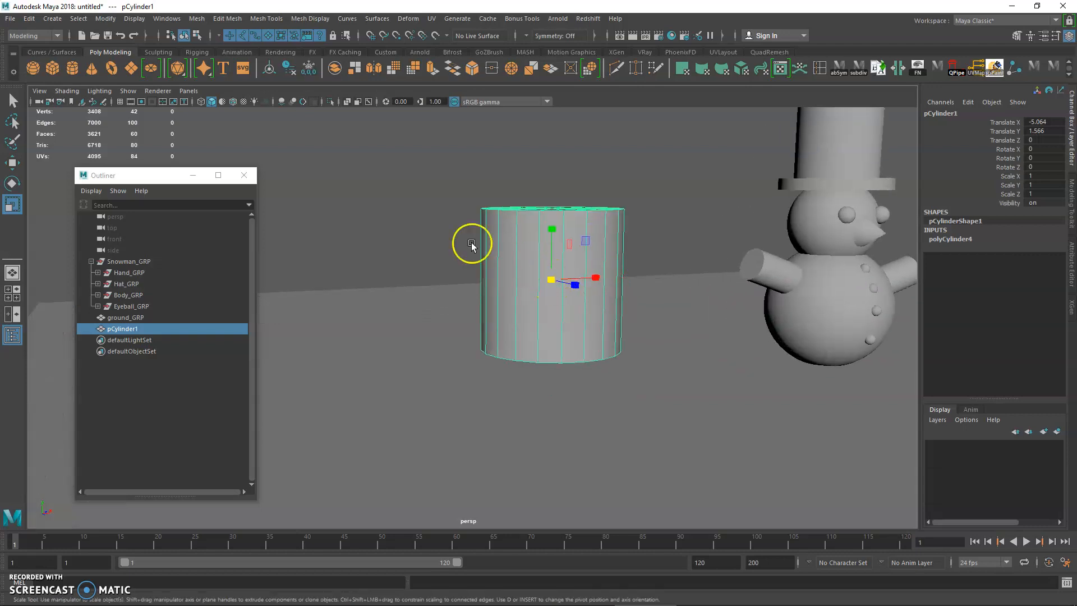
left_click_drag(555, 279, 466, 275)
middle_click_drag(554, 283, 519, 281, "alt")
right_click_drag(520, 281, 661, 308, "alt")
middle_click_drag(617, 286, 608, 311, "alt")
right_click_drag(636, 300, 656, 295, "alt")
Move the small cylinder's pivot straight down to just below its base.
key("d")
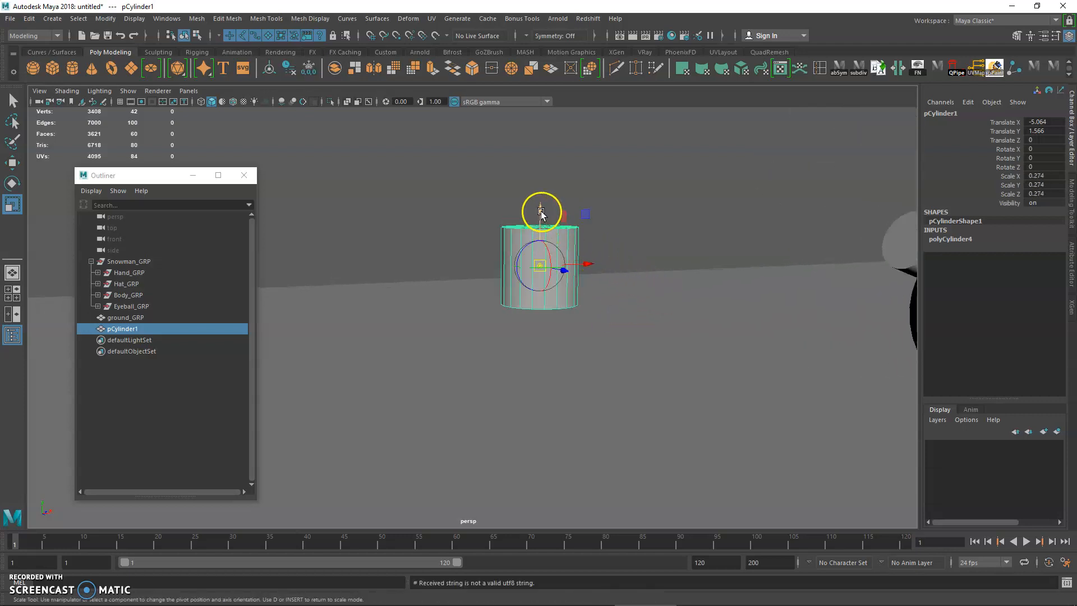
left_click_drag(541, 208, 535, 262)
key("d")
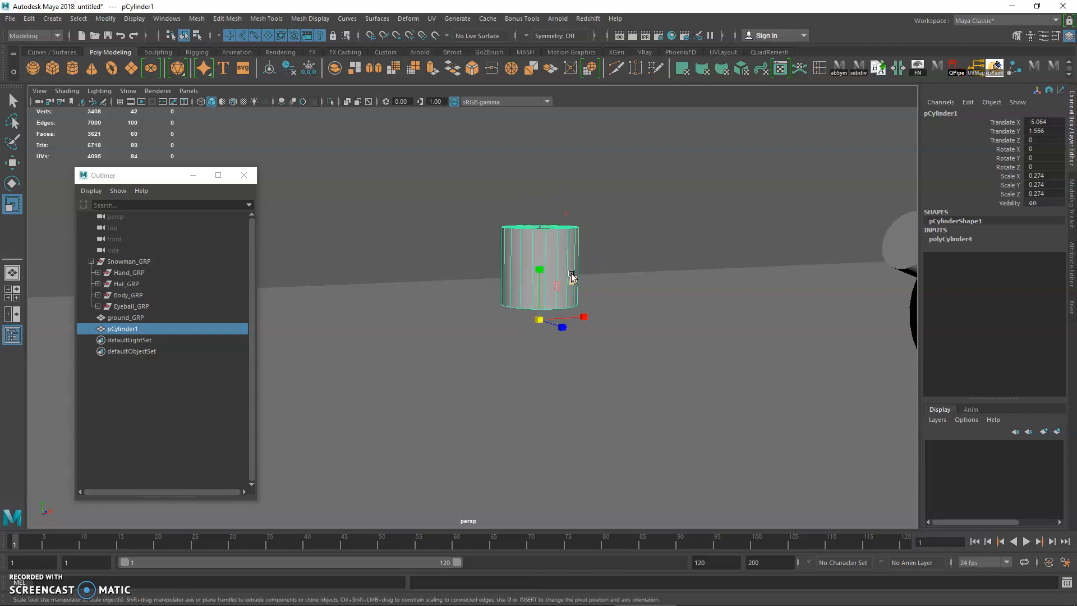
Stretch the cylinder upward into a tall, thin pole with a Y scale of about 0.99.
middle_click_drag(572, 278, 570, 315, "alt")
right_click_drag(570, 315, 537, 304, "alt")
left_click_drag(538, 304, 553, 196)
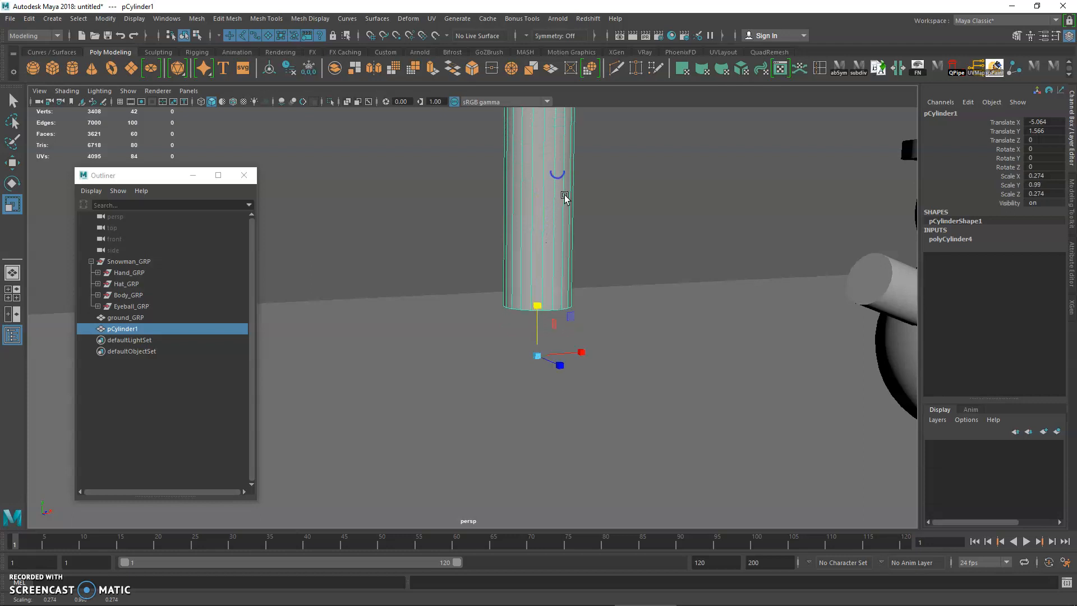
Lower the pole onto the ground plane, to a Y position of about -0.681.
middle_click_drag(565, 196, 564, 239, "alt")
right_click_drag(563, 239, 467, 231, "alt")
left_click_drag(466, 231, 501, 240, "alt")
key("w")
left_click_drag(562, 349, 574, 510)
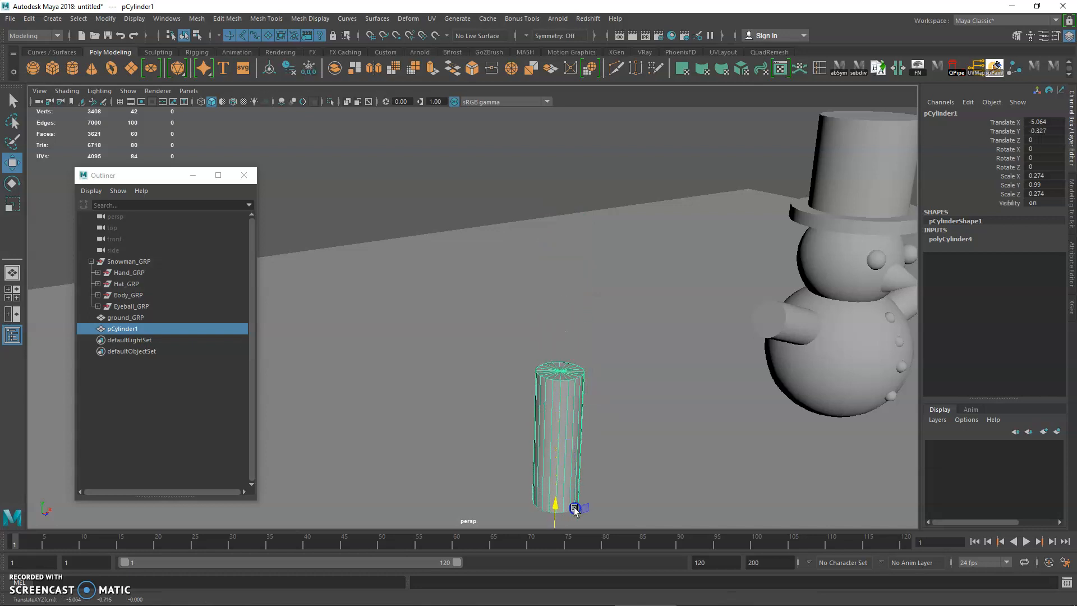
Move the pole across the ground to about X -2.363, Z -3.156, and stretch it taller to a Y scale of about 2.129.
middle_click_drag(582, 482, 505, 325, "alt")
right_click_drag(505, 324, 480, 322, "alt")
left_click_drag(480, 322, 526, 311, "alt")
left_click_drag(593, 375, 513, 314)
key("r")
left_click_drag(508, 270, 513, 240)
Reposition the pole on the ground farther from the snowman, at about X -4.285, Z -2.737.
left_click_drag(491, 252, 549, 297, "alt")
key("4")
key("w")
middle_click_drag(549, 297, 522, 366, "alt")
left_click_drag(523, 366, 523, 378, "alt")
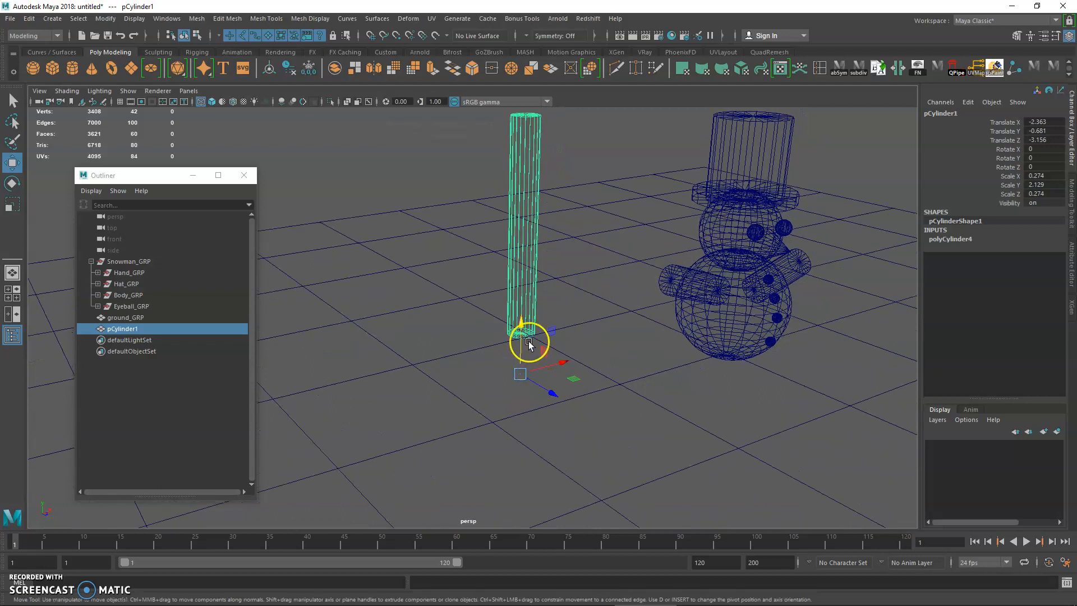
key("5")
middle_click_drag(532, 348, 527, 391, "alt")
left_click_drag(529, 359, 527, 335, "alt")
right_click_drag(526, 335, 504, 375, "alt")
left_click_drag(550, 422, 489, 453)
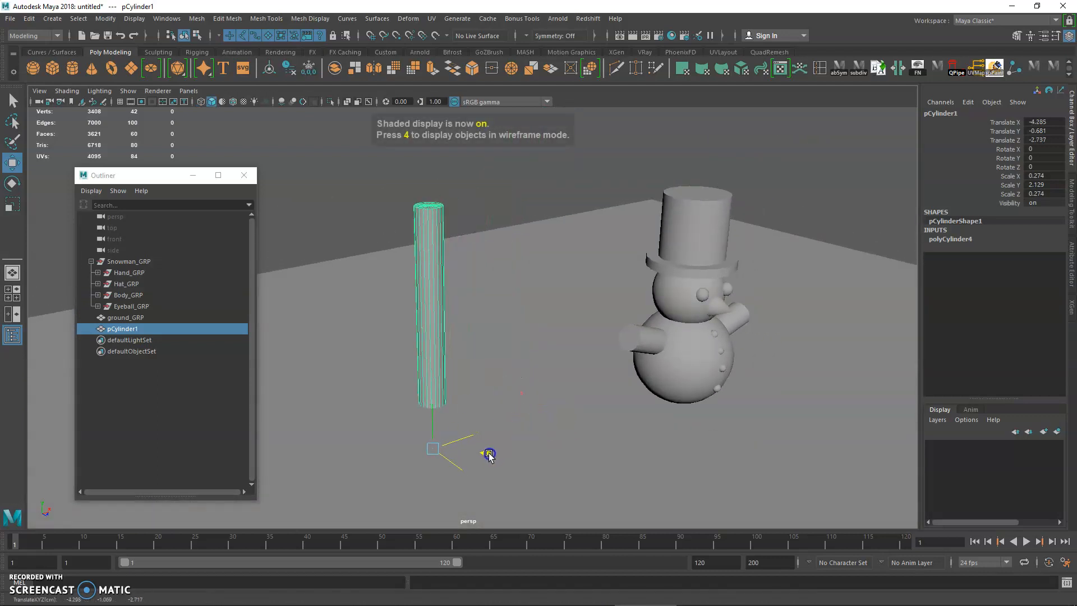
Create a polygon cone and move it to the pole's base, at about X -4.25, Z -2.89.
middle_click_drag(445, 329, 454, 330, "alt")
right_click_drag(454, 329, 431, 292, "alt")
left_click_drag(431, 293, 447, 269, "alt")
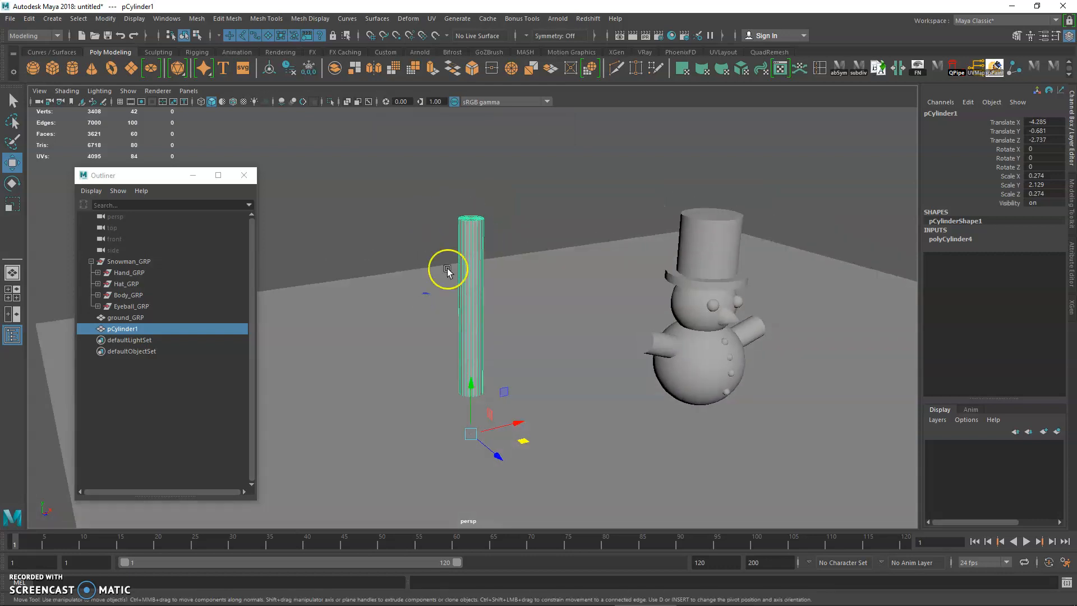
left_click(483, 196)
left_click(470, 221)
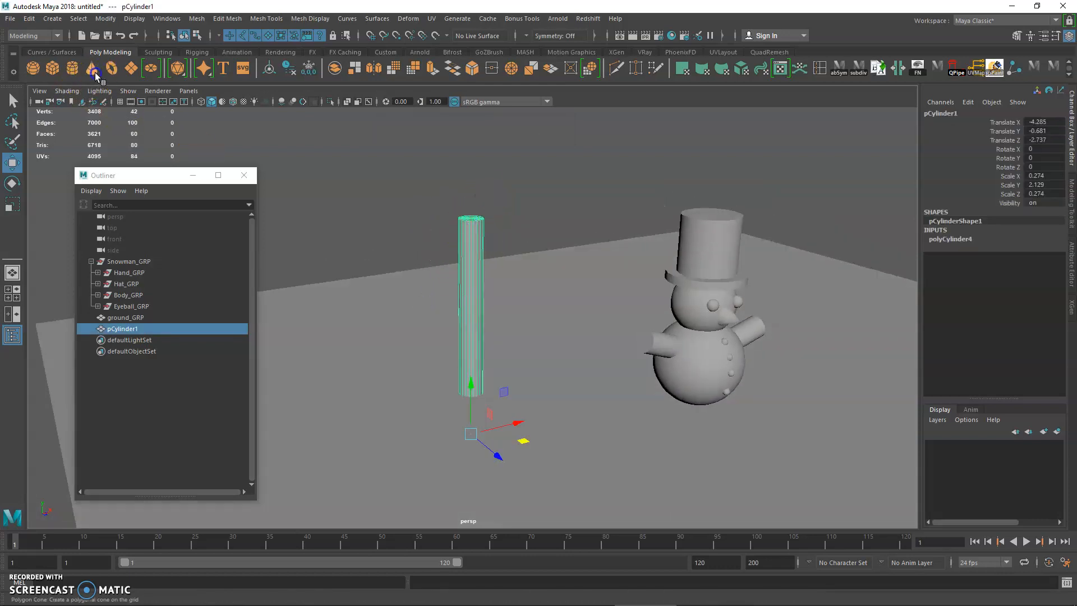
left_click(94, 72)
left_click_drag(716, 414, 522, 397)
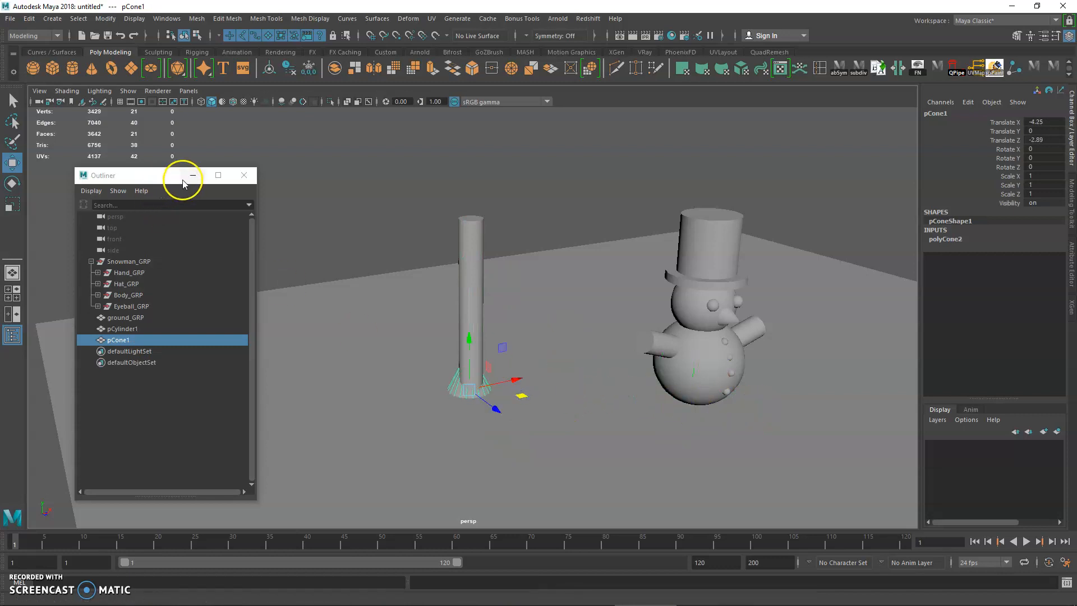
Center the cone on the pole in the wireframe top view, at about X -4.286, Z -2.732.
left_click(193, 175)
middle_click_drag(267, 204, 396, 191, "alt")
right_click_drag(396, 191, 293, 188, "alt")
left_click_drag(292, 189, 350, 224, "alt")
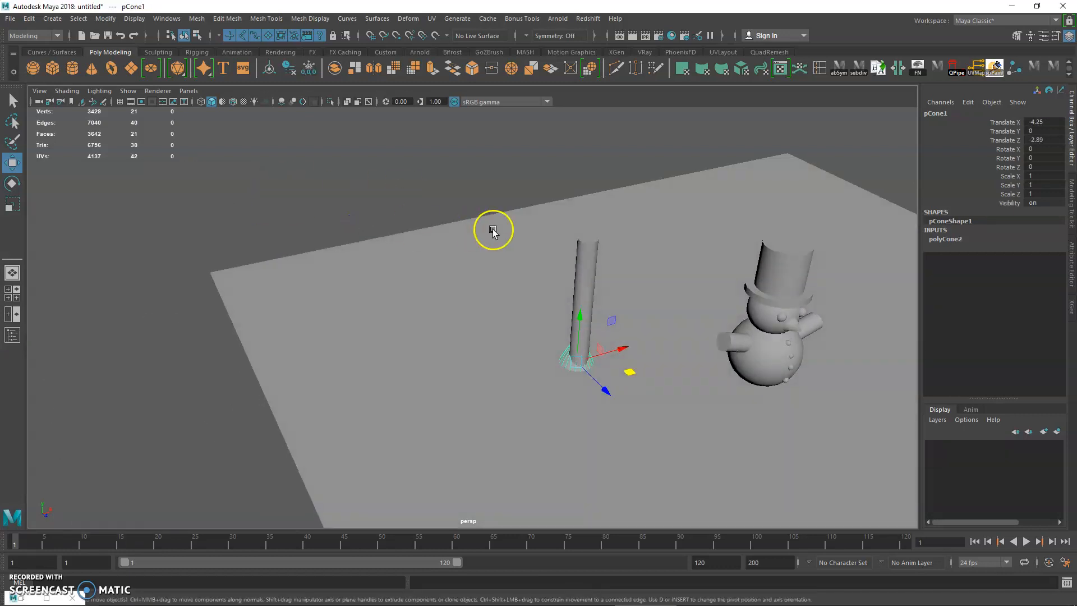
key("space")
key("space")
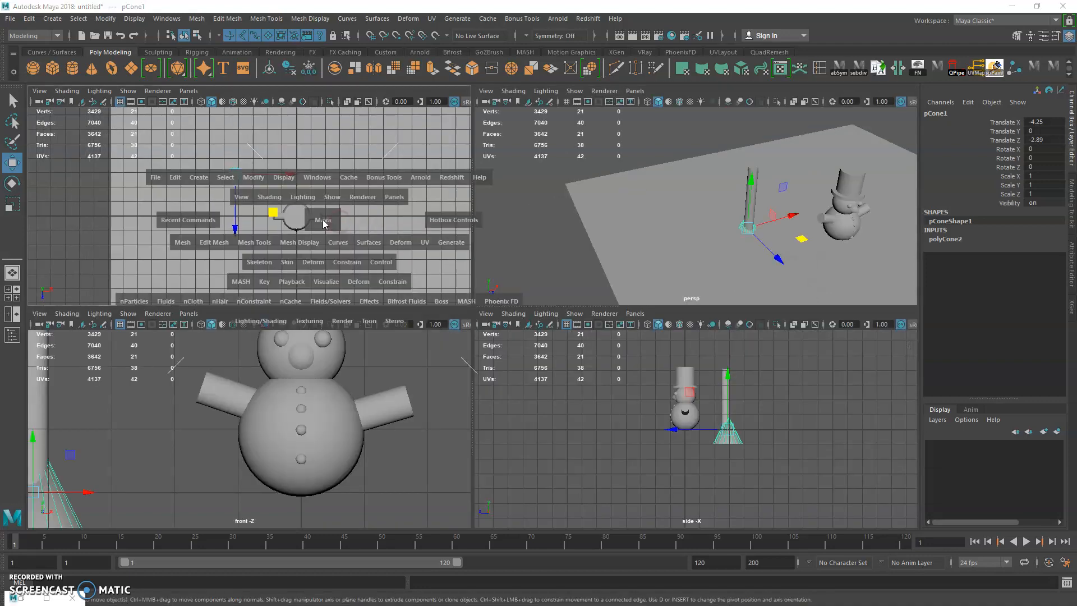
right_click_drag(399, 265, 488, 284, "alt")
key("4")
middle_click_drag(421, 251, 450, 360, "alt")
right_click_drag(450, 359, 692, 438, "alt")
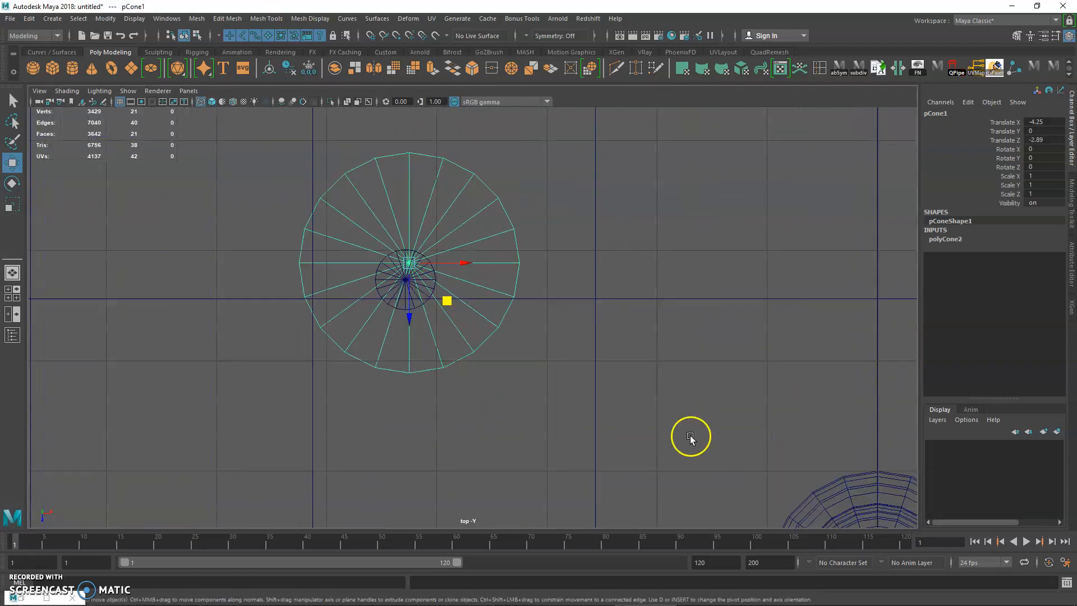
left_click_drag(414, 289, 438, 320)
key("space")
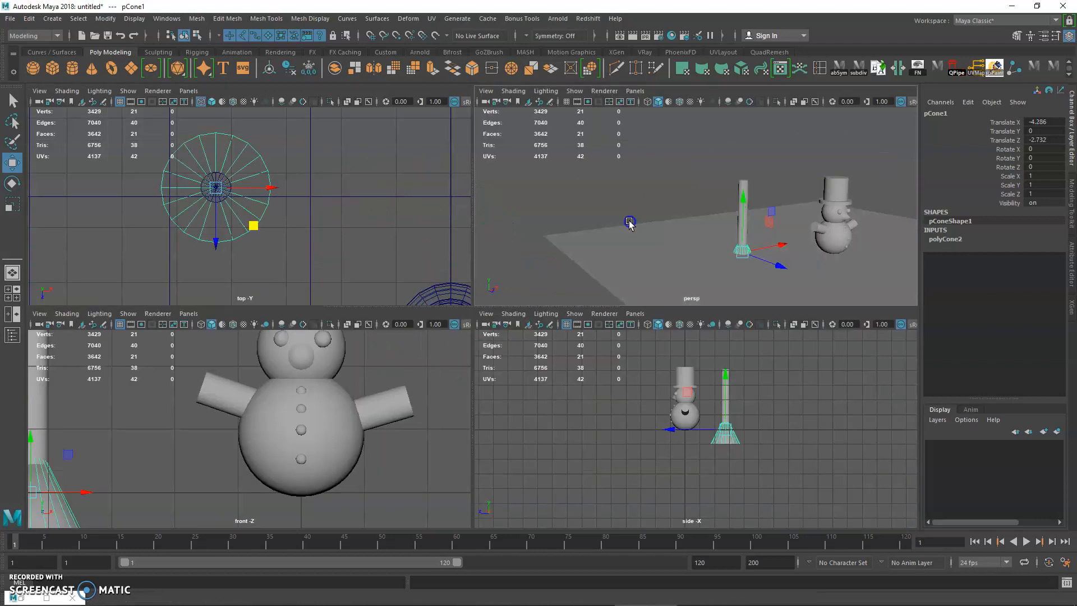
Raise the cone up the pole and enlarge it uniformly to a scale of about 1.676.
mouse_move(733, 221)
left_mouse_down()
mouse_move(750, 161)
mouse_move(745, 116)
left_mouse_up()
key("r")
key("w")
middle_click_drag(745, 119, 725, 193, "alt")
Stack three duplicates of the cone up the pole at Y positions of about 5.11, 6.238 and 7.242.
mouse_move(725, 156)
left_mouse_down()
mouse_move(726, 169)
mouse_move(729, 145)
mouse_move(730, 153)
left_mouse_up()
key("space")
right_click_drag(671, 233, 465, 284, "alt")
key("q")
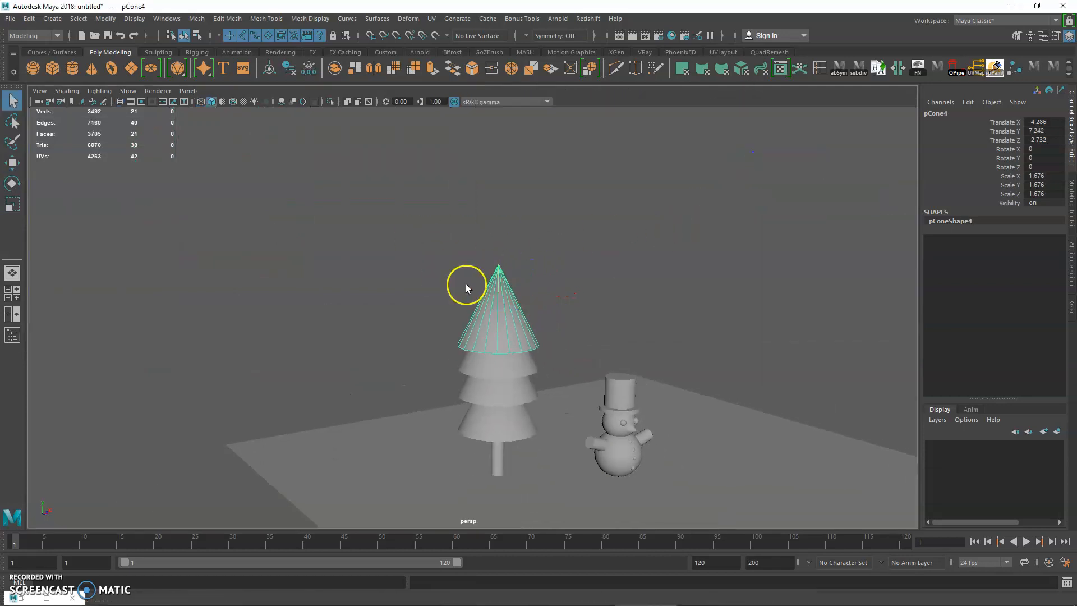
Scale the topmost cone of the tree down uniformly to about 1.277.
left_click(564, 313)
middle_click_drag(563, 313, 495, 255, "alt")
left_click_drag(495, 255, 471, 264, "alt")
right_click_drag(500, 277, 522, 286, "alt")
left_click_drag(522, 286, 539, 284, "alt")
left_click(424, 231)
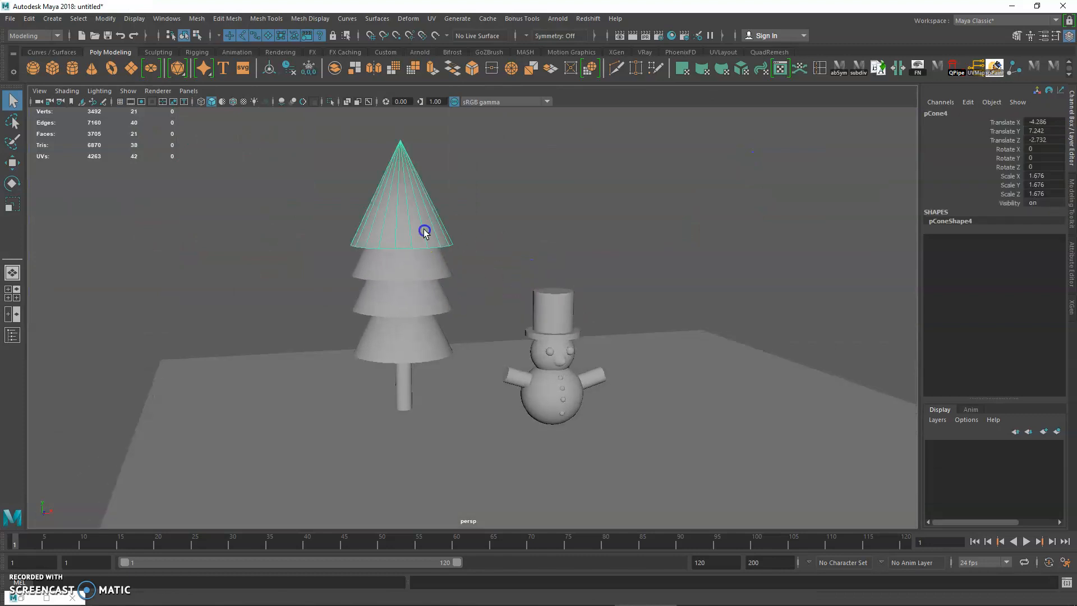
key("r")
left_click_drag(401, 197, 379, 202)
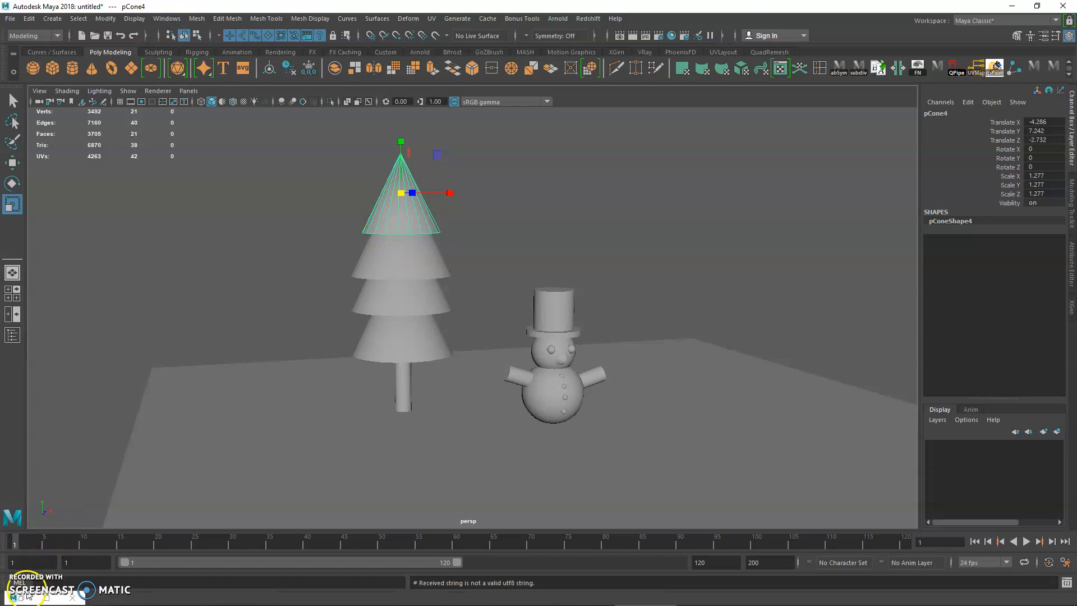
Open the Outliner beside the tree and rename the pole cylinder to trunk_MSH.
left_click(12, 335)
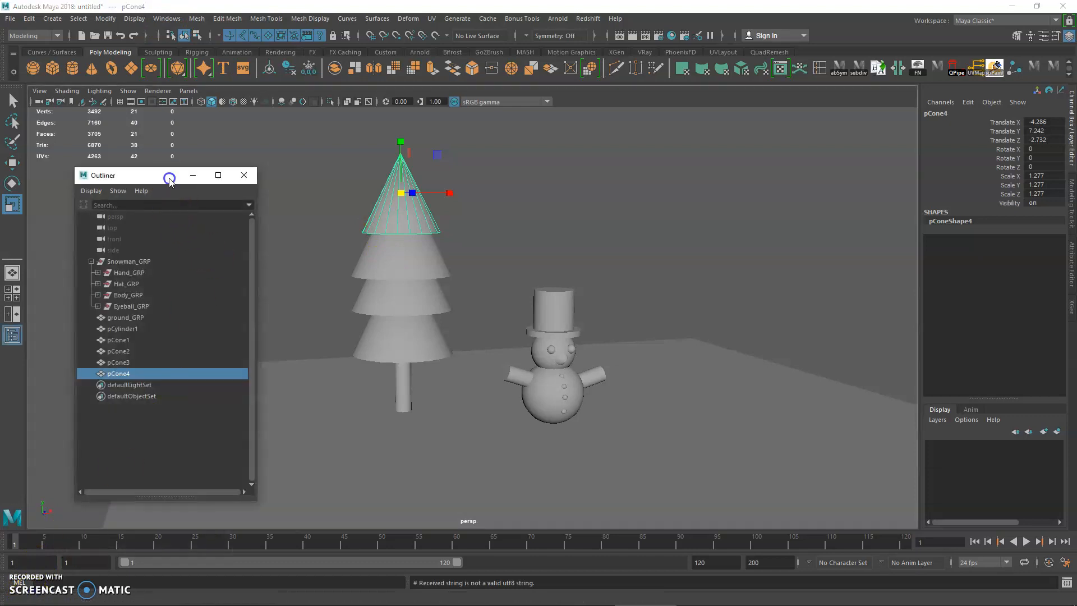
left_click_drag(168, 175, 249, 168)
left_click(198, 322)
double_click(197, 322)
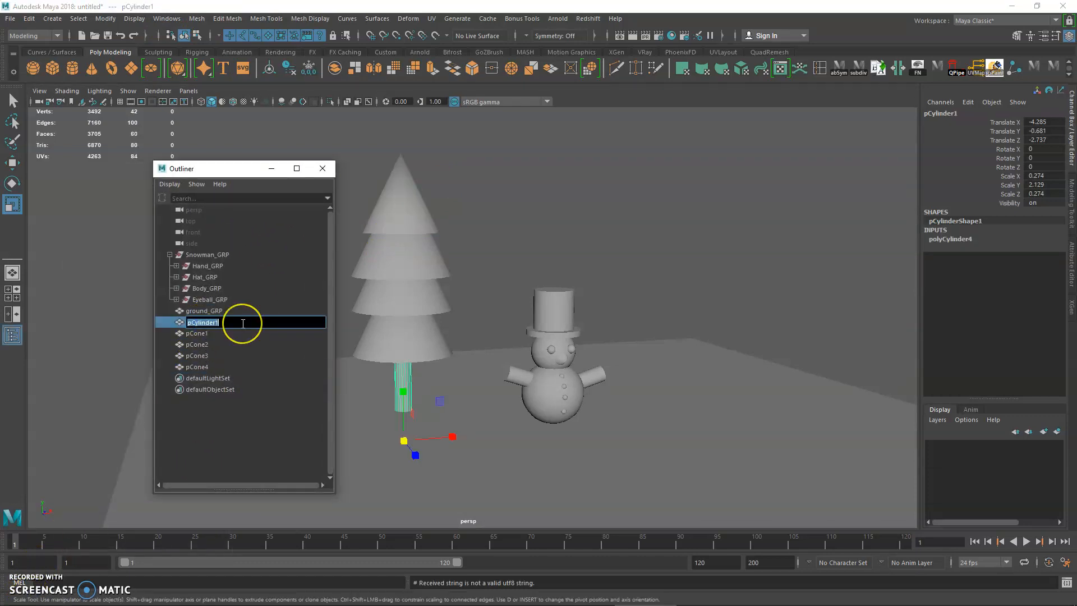
type("trunk_")
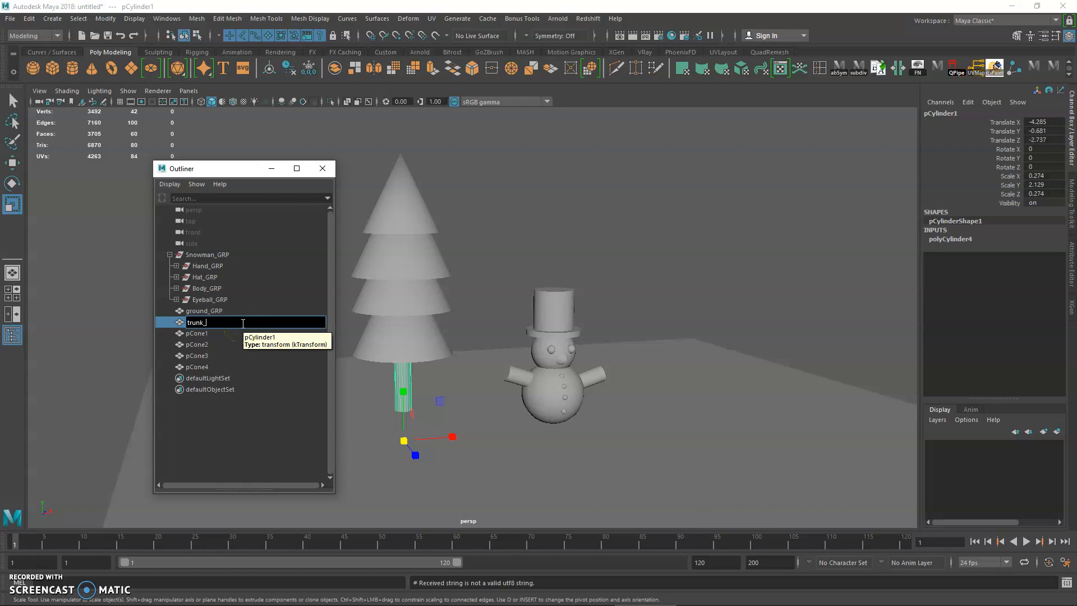
key("Return")
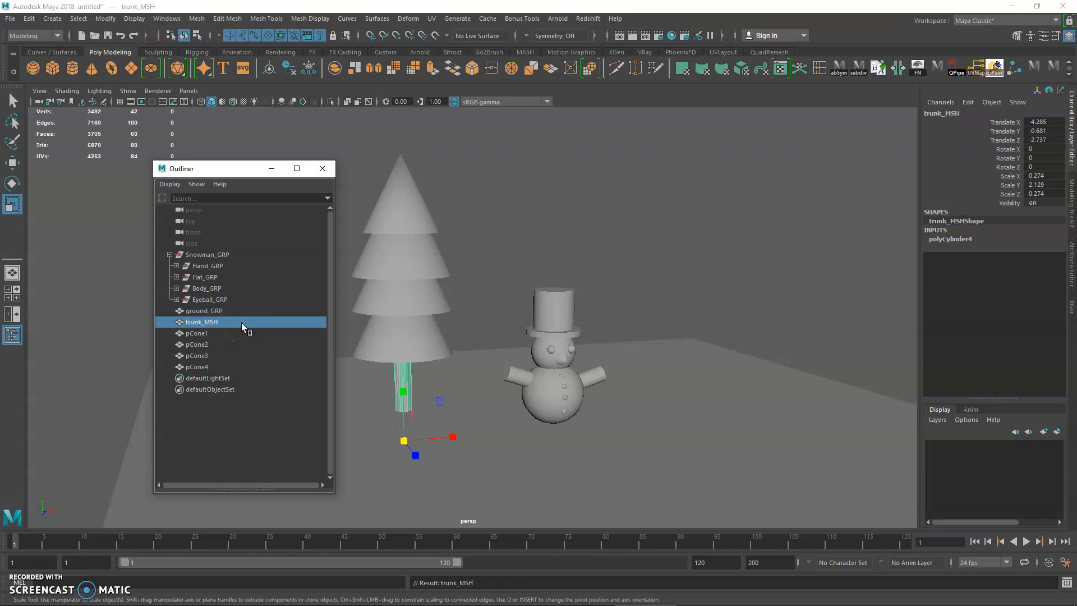
Rename the ground plane to ground_MSH.
left_click(232, 312)
double_click(234, 312)
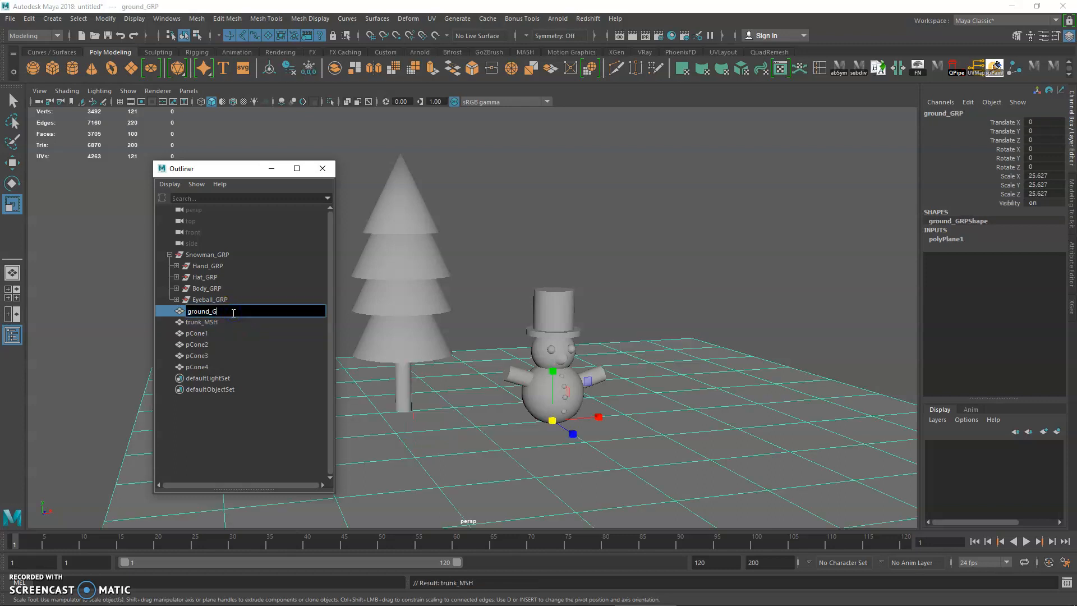
type("ground_MSH")
key("Return")
Rename the lowest cone to leave_01_MSH and the cone above it to leave_02_MSH.
left_click(239, 333)
double_click(239, 331)
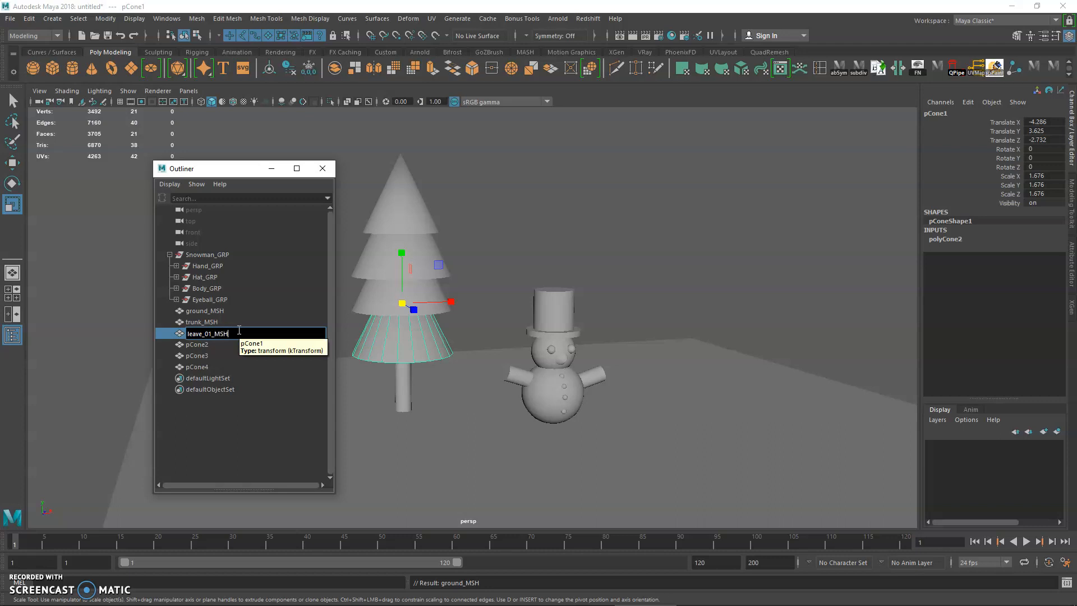
key("Return")
double_click(221, 345)
type("leave_01")
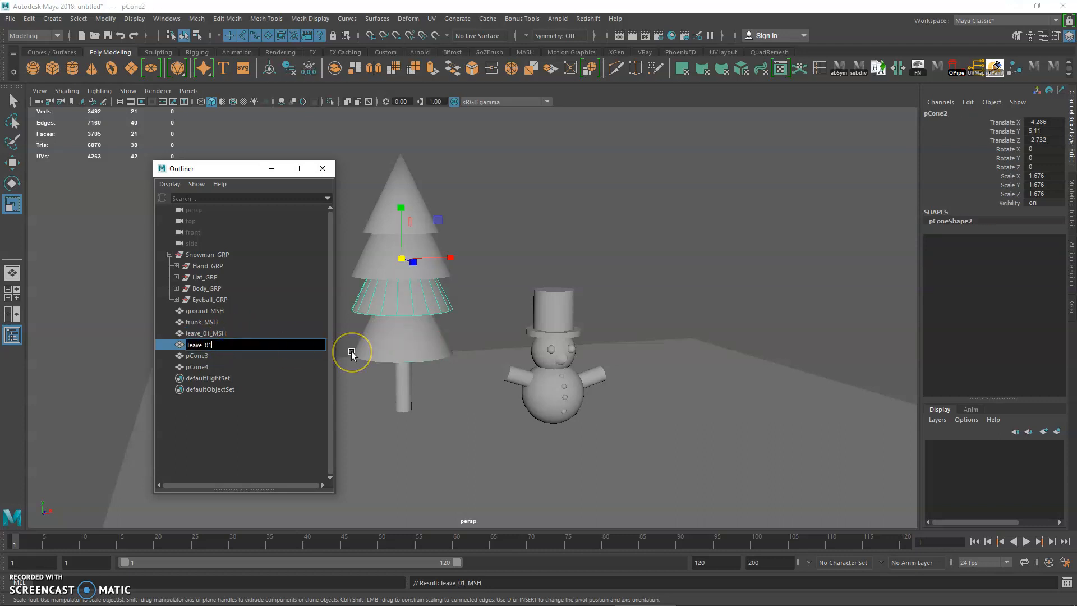
type("_MSH")
key("Return")
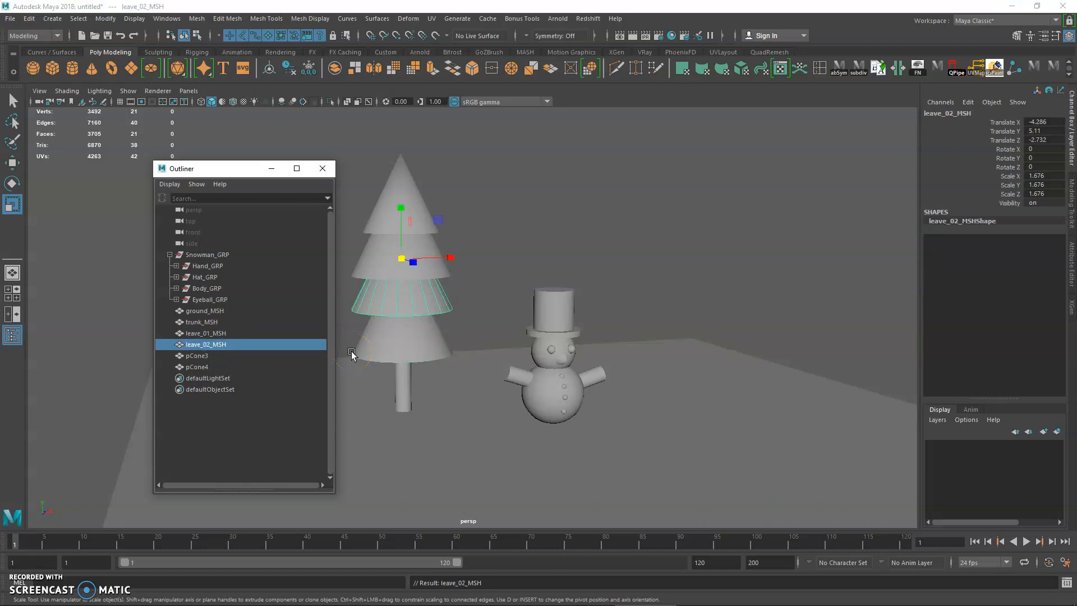
Rename the third cone to leave_03_MSH and the topmost cone to leave_04_MSH.
double_click(246, 357)
type("leave_01")
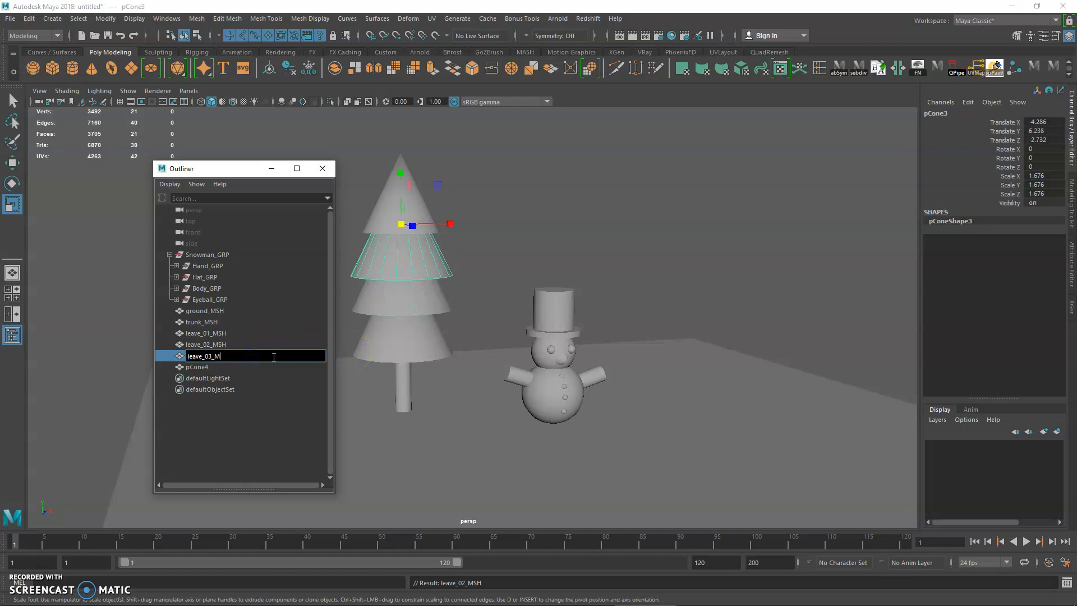
key("Return")
double_click(248, 367)
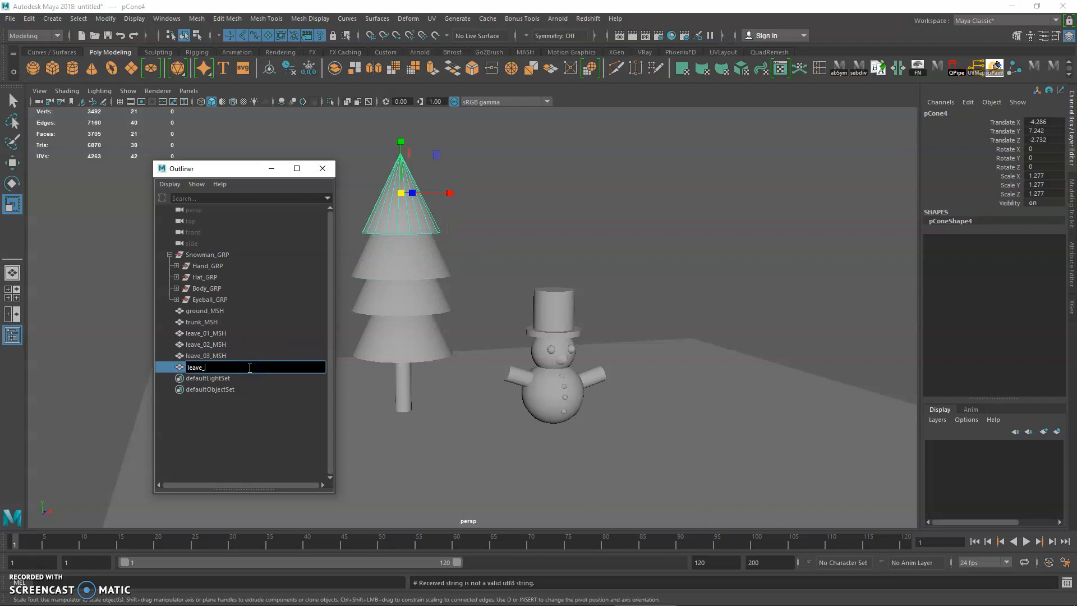
type("leave_04_MSH")
key("Return")
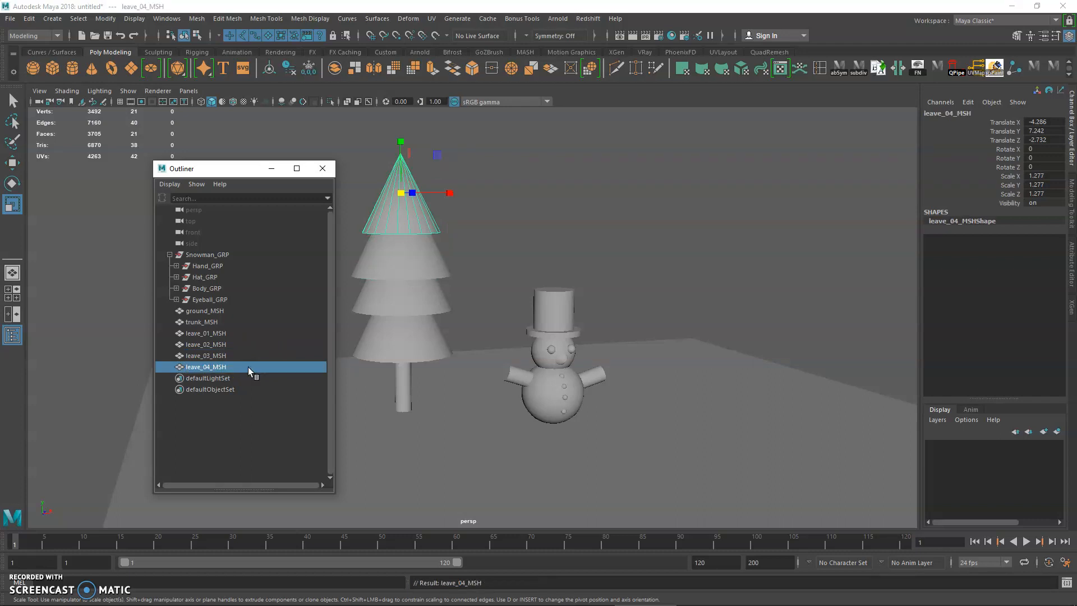
Group the four leave meshes and name the group leave_GRP.
left_click_drag(255, 361, 225, 332)
key("ctrl+g")
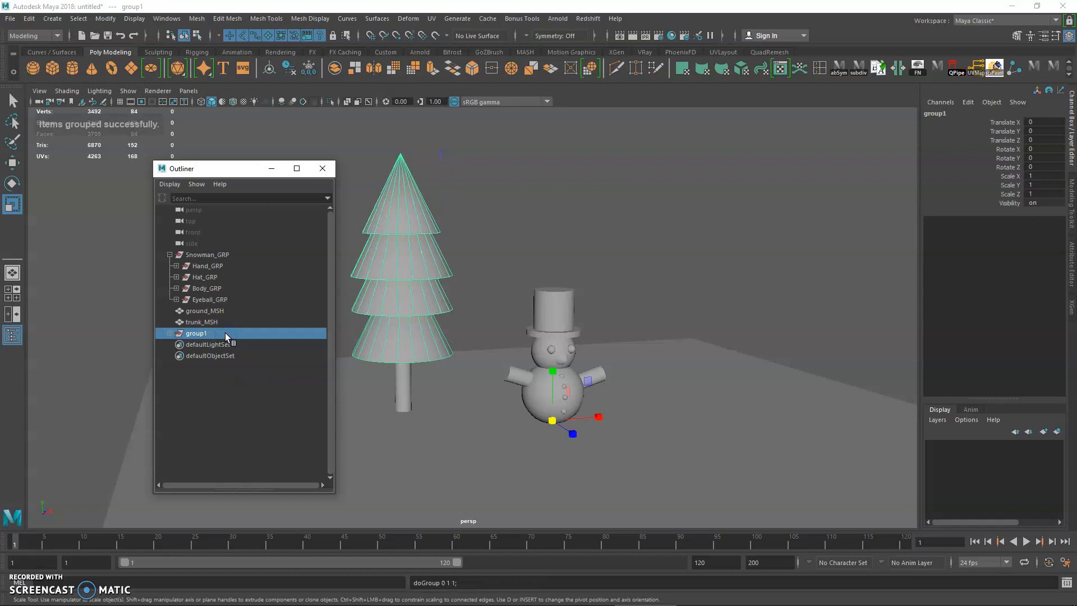
double_click(225, 333)
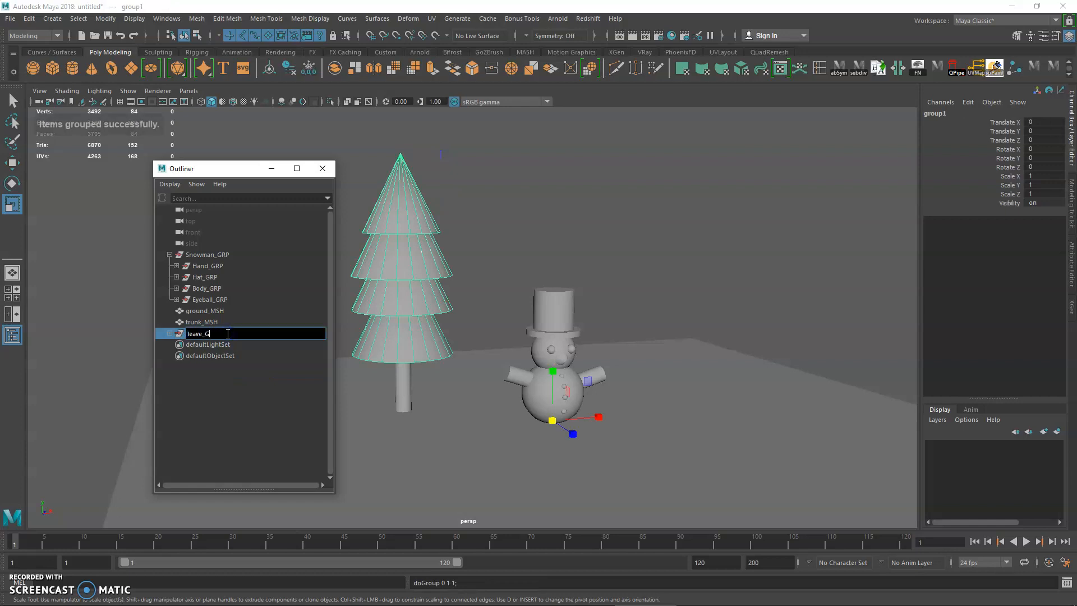
key("Return")
Group trunk_MSH together with leave_GRP and name the new group tree_GRP.
left_click(224, 321, "ctrl")
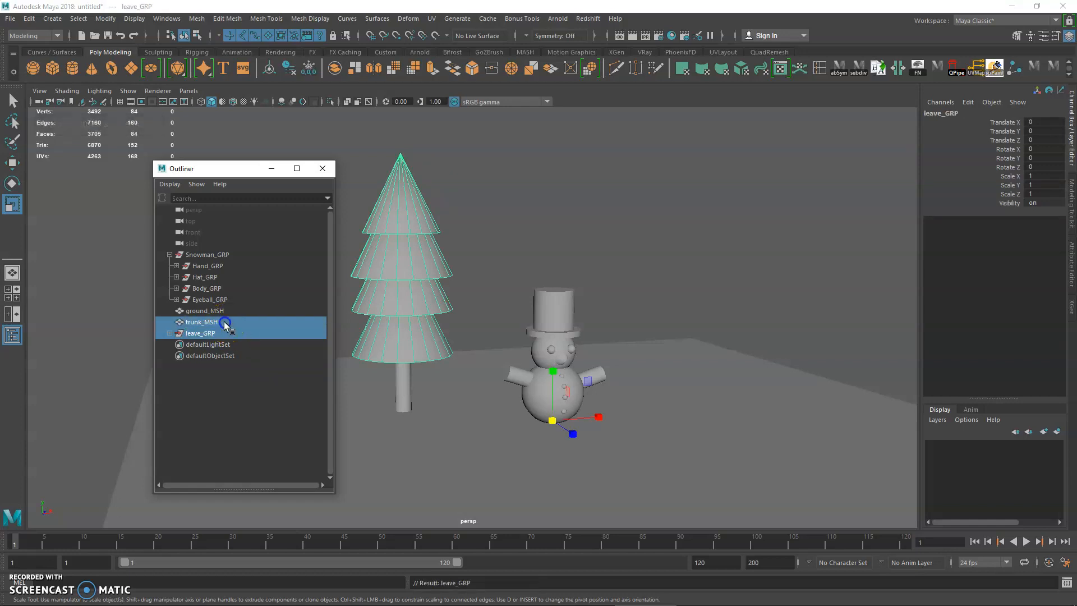
key("ctrl+g")
double_click(211, 323)
type("tree_GRP")
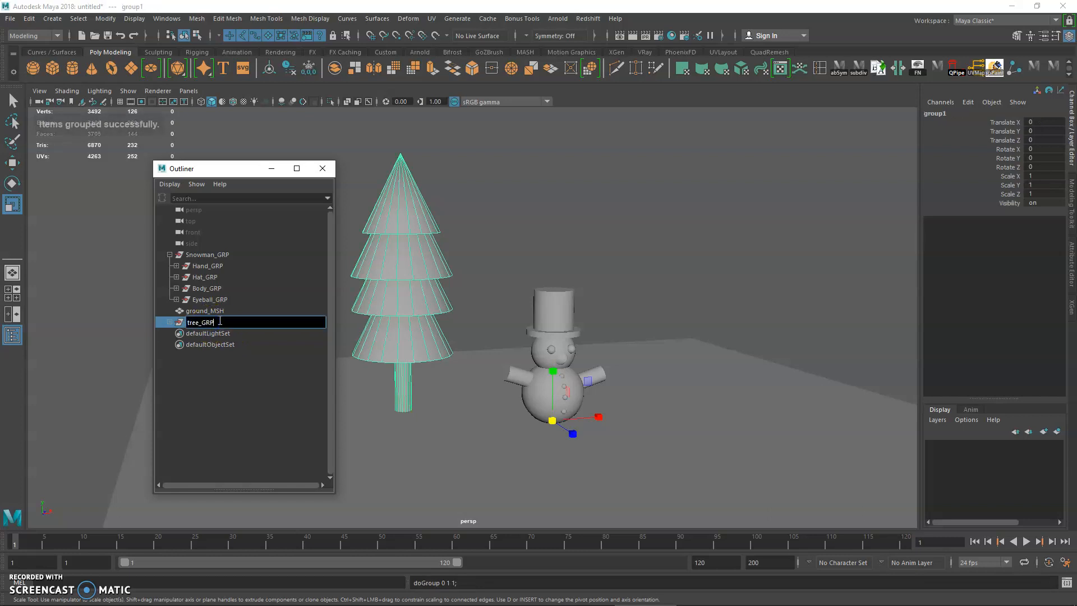
key("Return")
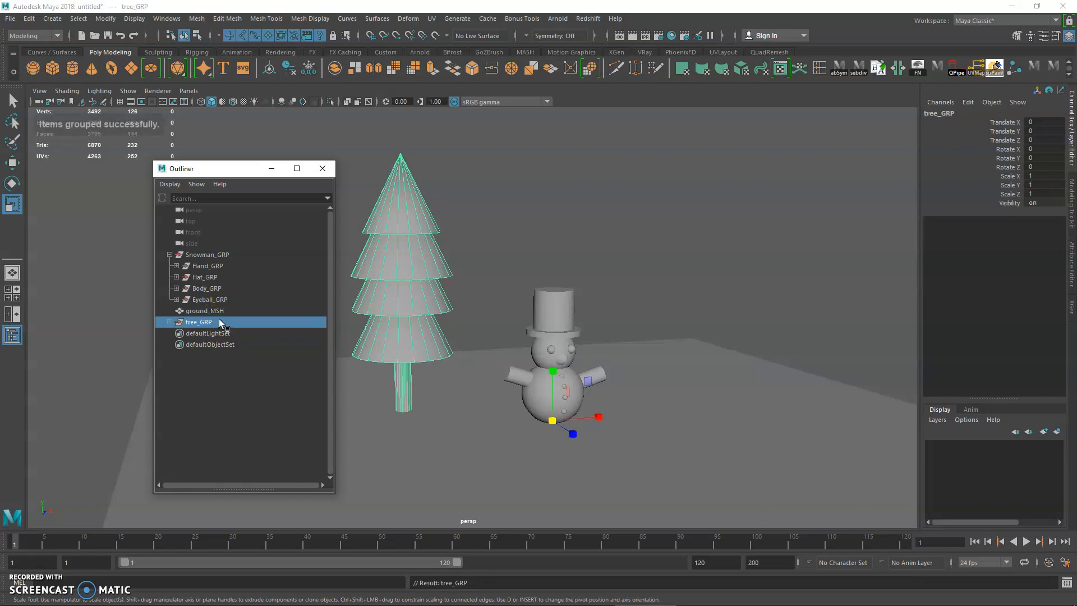
Center the pivot of tree_GRP on the tree and move it down to the base of the trunk.
left_click_drag(380, 294, 462, 319, "alt")
middle_click_drag(466, 318, 490, 272, "alt")
left_click_drag(491, 271, 584, 361, "alt")
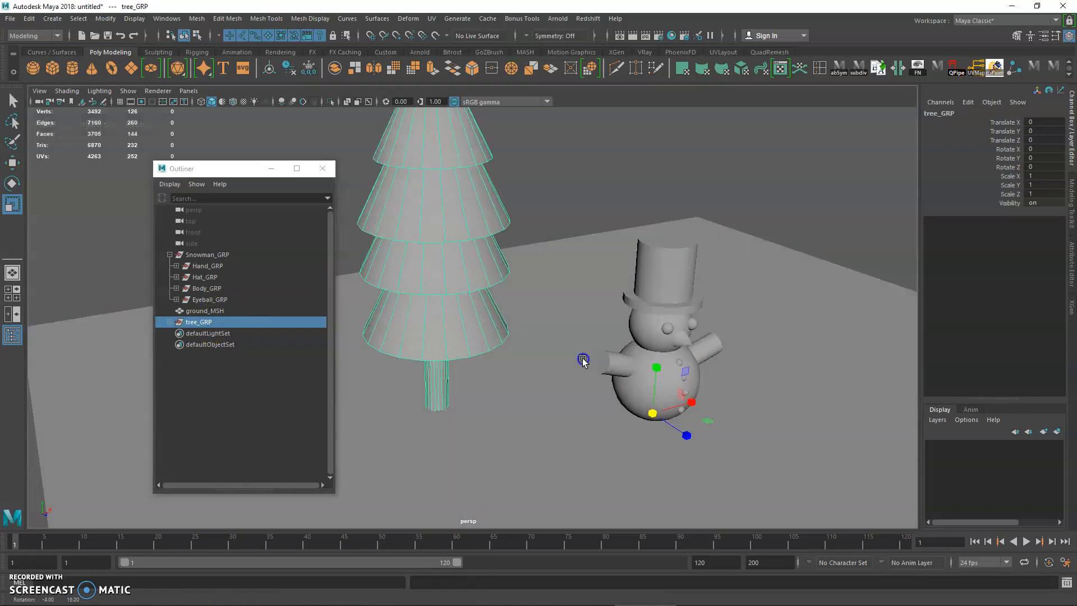
right_click_drag(584, 360, 580, 337, "alt")
left_click_drag(579, 337, 639, 388, "alt")
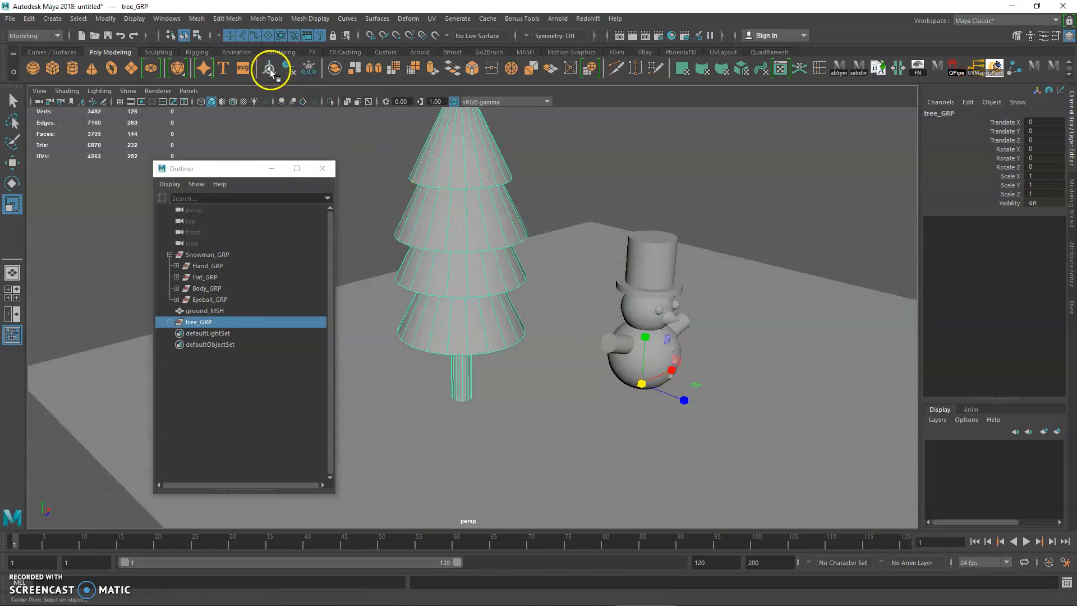
left_click(214, 321)
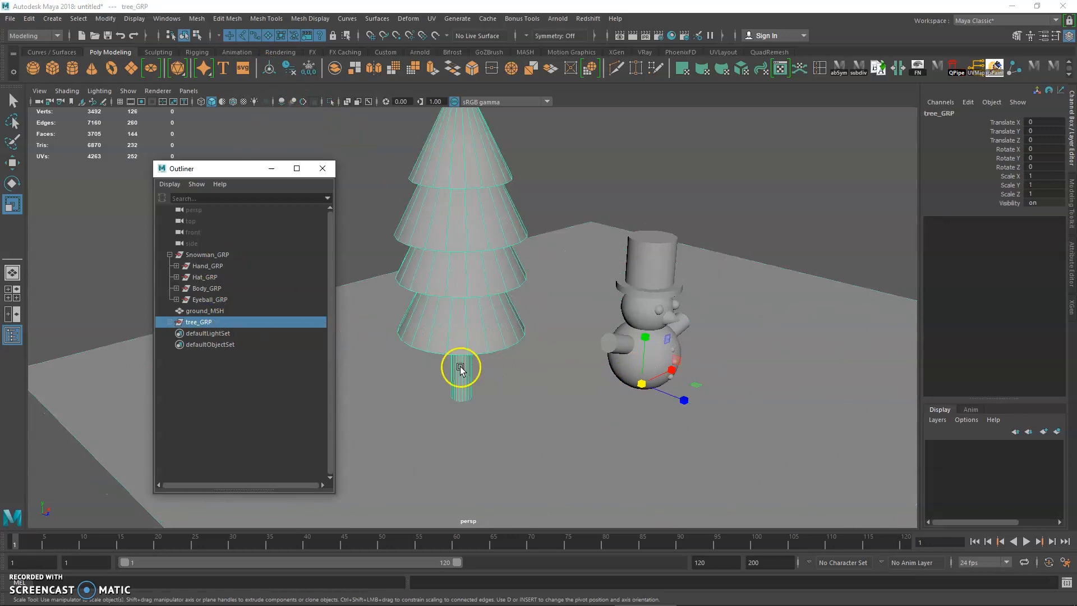
left_click(268, 71)
left_click_drag(421, 305, 385, 252, "alt")
key("w")
key("d")
left_click(464, 211)
left_click_drag(463, 212, 513, 412)
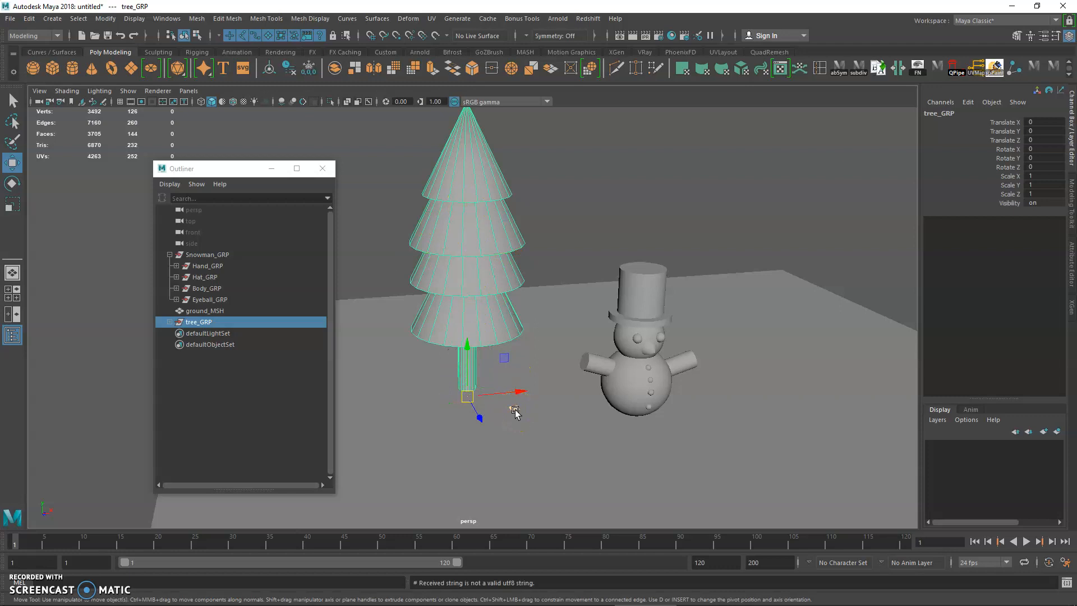
Duplicate the tree group, place the copy on the snowman's other side, and scale it uniformly to about 0.737.
key("ctrl+d")
left_click_drag(516, 413, 681, 378)
key("r")
left_click(736, 385)
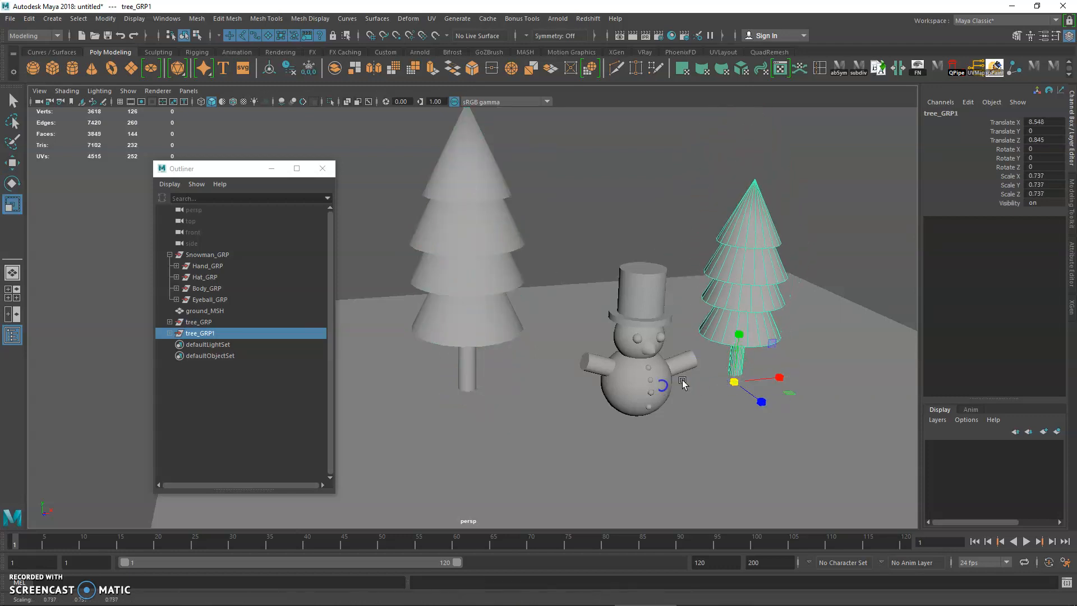
Move the smaller tree back behind the snowman, to about X 7.388, Z -1.819.
key("w")
left_click(739, 343)
left_click_drag(746, 384, 646, 336, "alt")
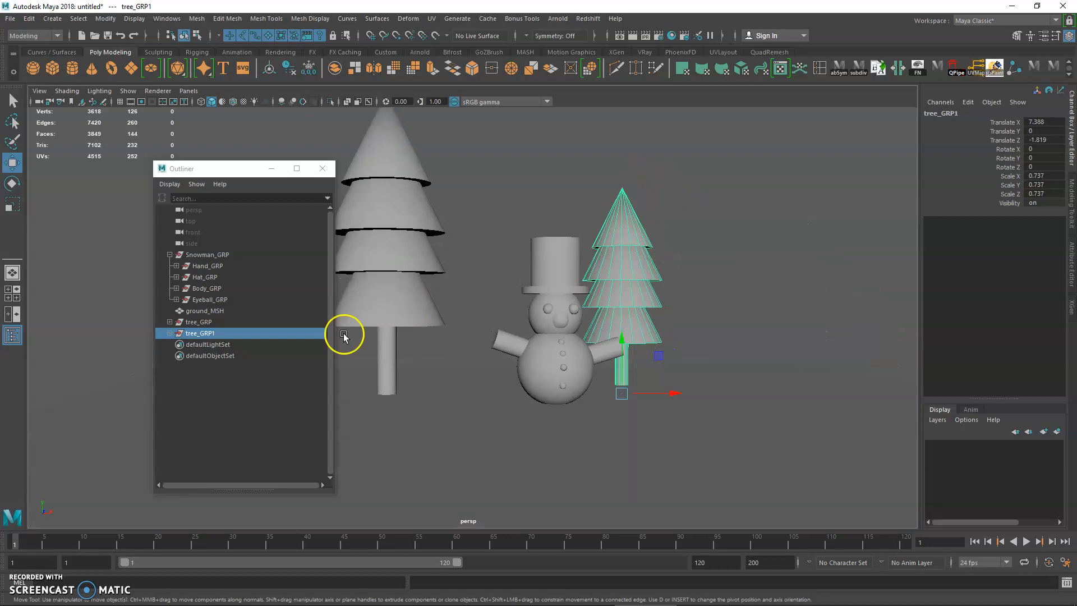
left_click_drag(512, 365, 427, 299, "alt")
left_click_drag(228, 168, 178, 169)
left_click_drag(563, 394, 579, 434, "alt")
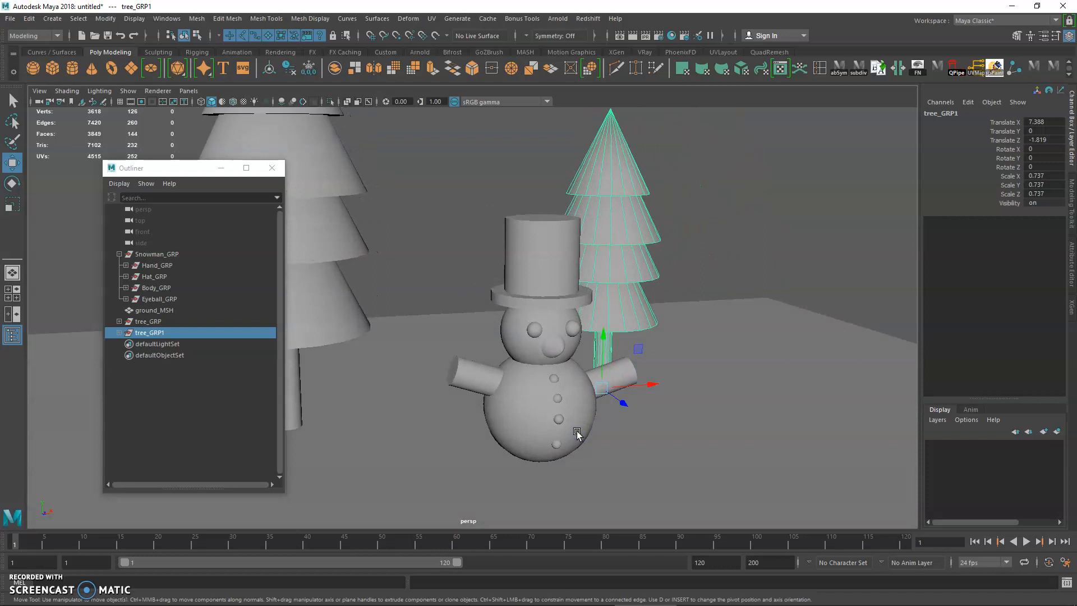
left_click_drag(577, 433, 291, 352, "alt")
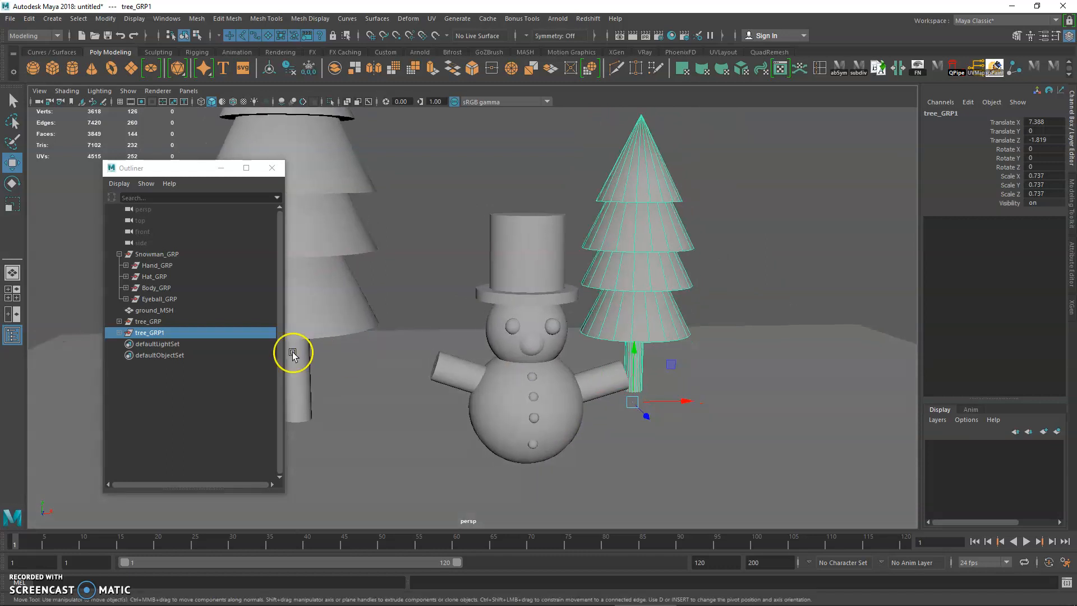